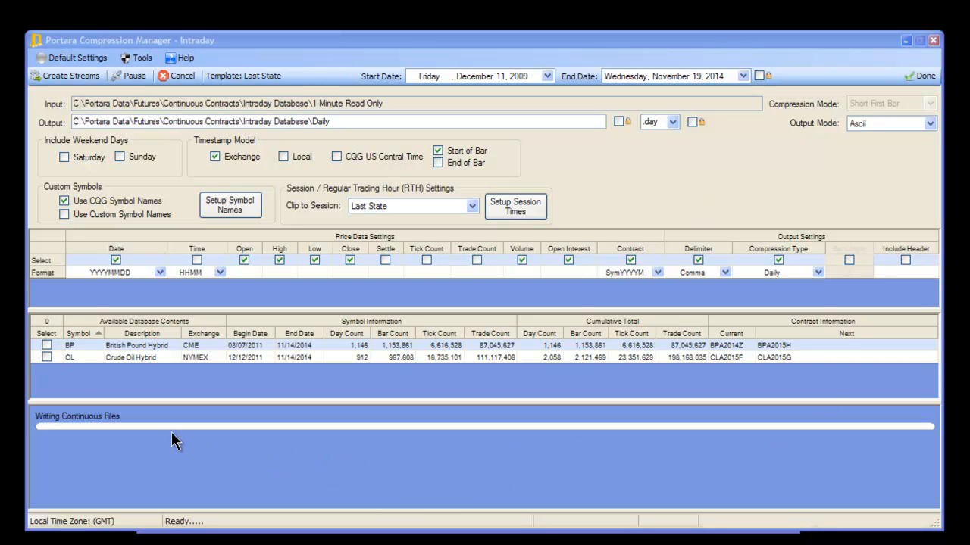
# Select the BP and CL symbols and keep Saturday and Sunday excluded from the output
pyautogui.click(46, 353)
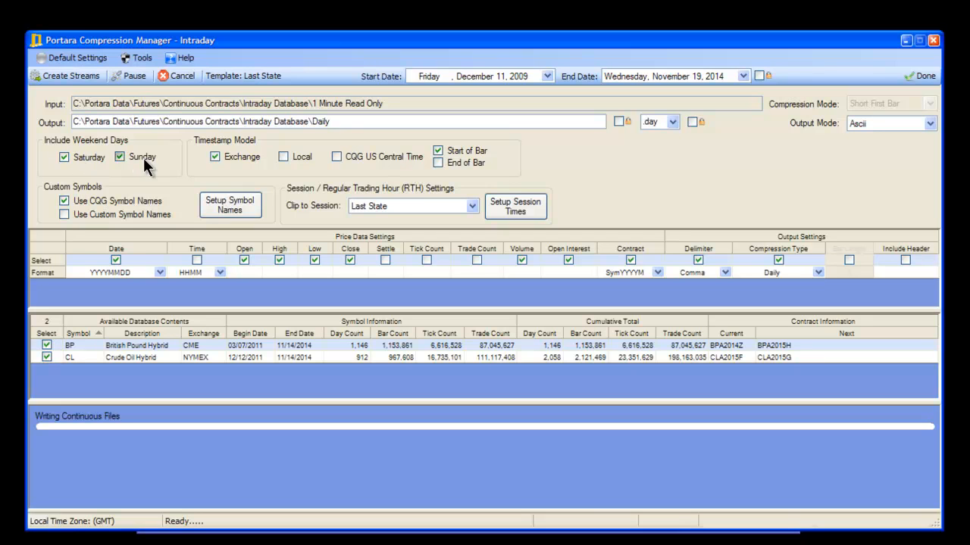
pyautogui.click(121, 157)
# Set the compression type to Intraday with a bar length of 10
pyautogui.click(817, 273)
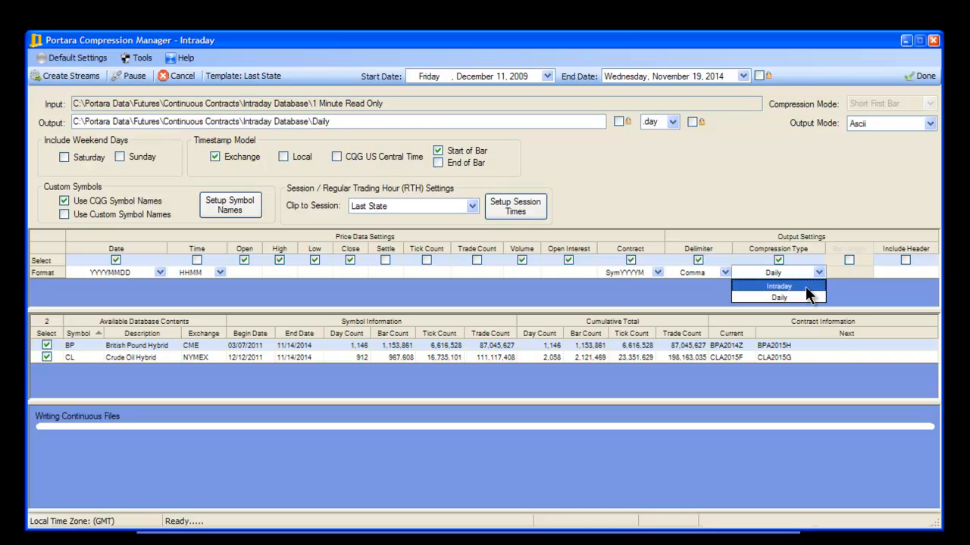
pyautogui.click(806, 287)
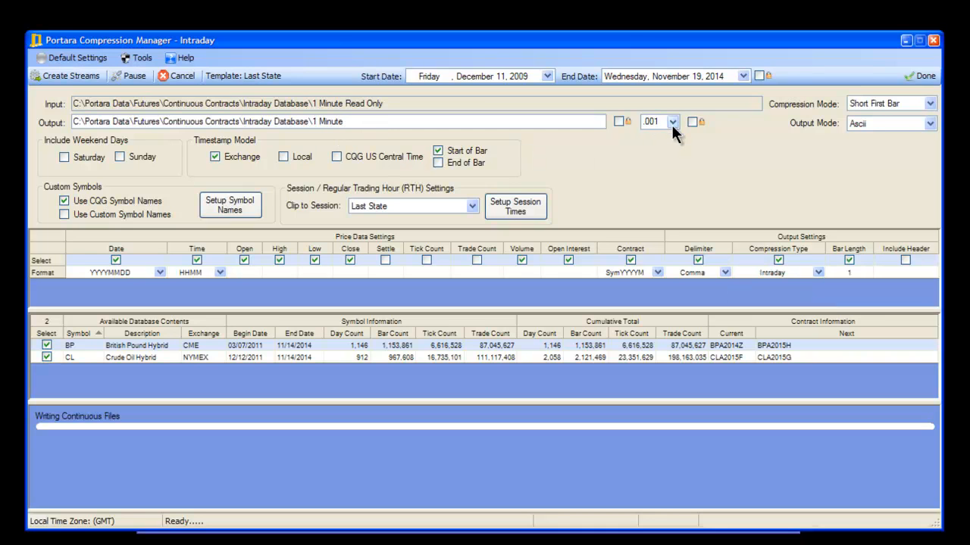
pyautogui.click(848, 273)
pyautogui.write('10')
pyautogui.click(894, 272)
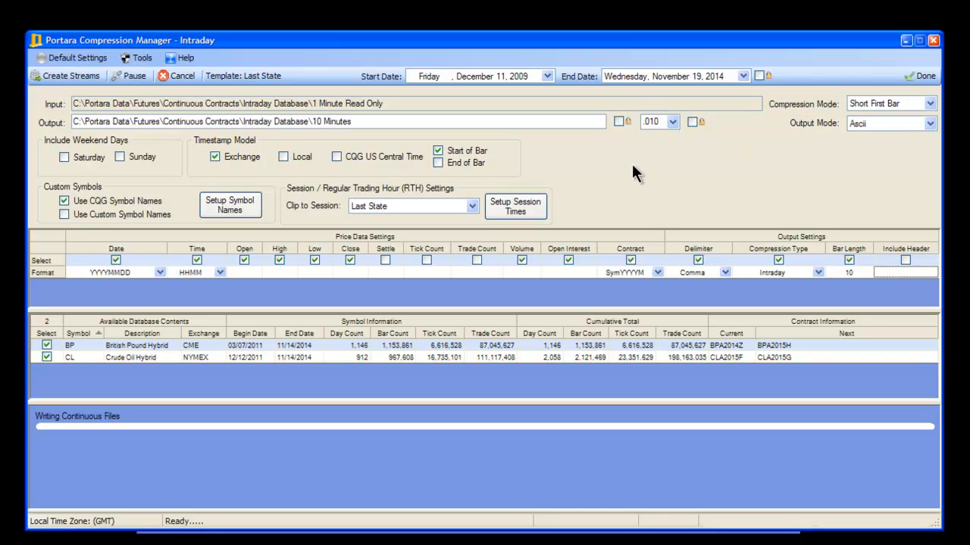
# Lock the output path and replace its final folder name with "test"
pyautogui.click(618, 122)
pyautogui.click(367, 123)
pyautogui.press('BackSpace')
pyautogui.press('BackSpace')
pyautogui.press('BackSpace')
pyautogui.press('BackSpace')
pyautogui.press('BackSpace')
pyautogui.press('BackSpace')
pyautogui.press('BackSpace')
pyautogui.press('BackSpace')
pyautogui.press('BackSpace')
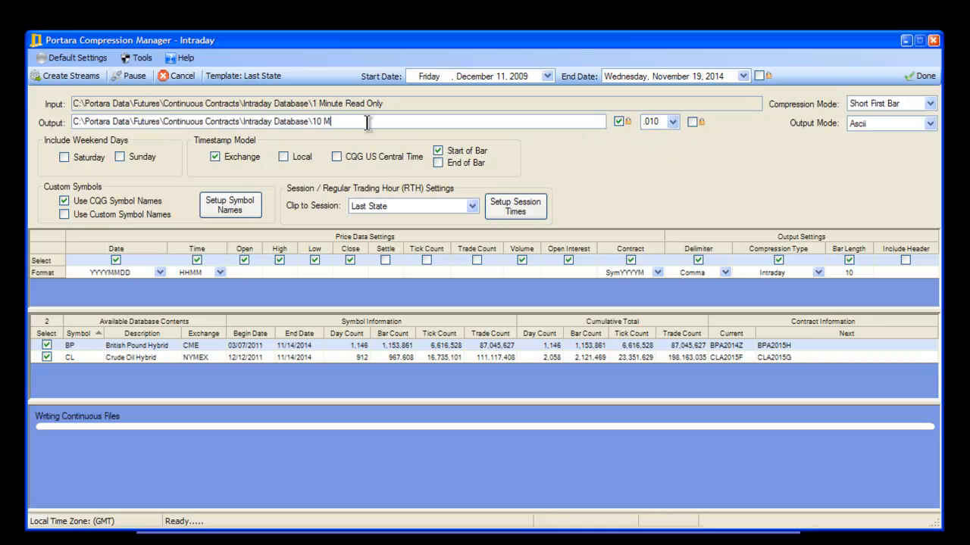
pyautogui.press('BackSpace')
pyautogui.write('test')
# Lock the output file extension, choose .yyr for it, and set the bar length to 5
pyautogui.click(671, 120)
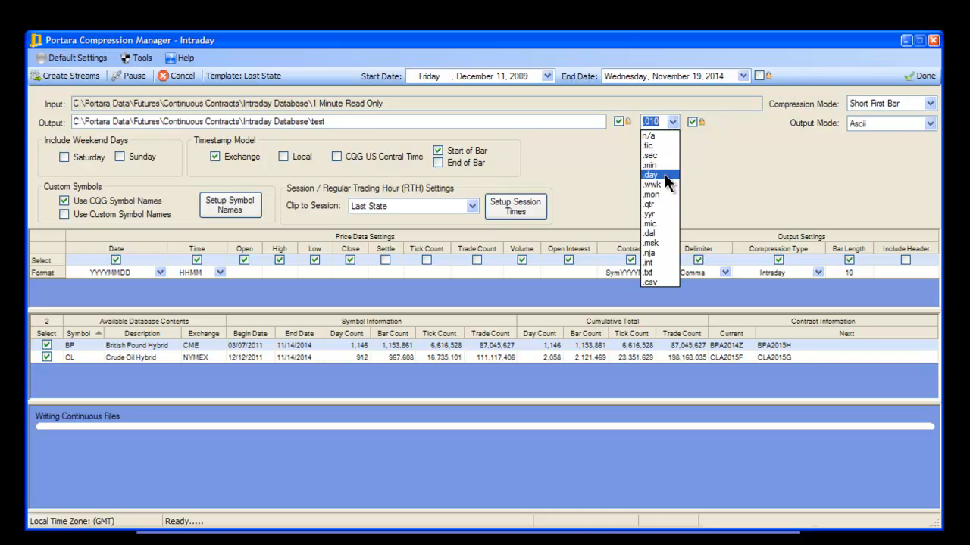
pyautogui.click(666, 214)
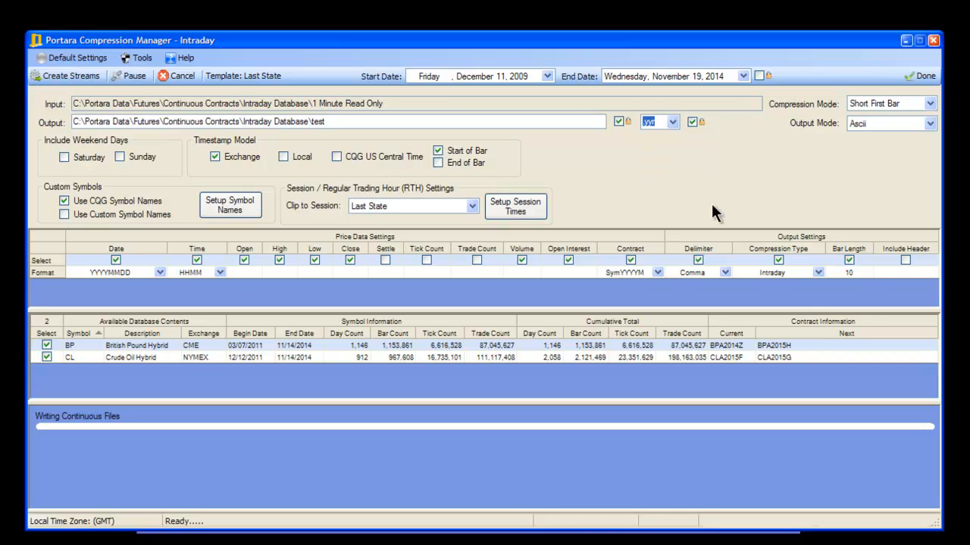
pyautogui.click(856, 274)
pyautogui.moveTo(857, 273); pyautogui.dragTo(846, 274)
pyautogui.write('5')
pyautogui.click(886, 274)
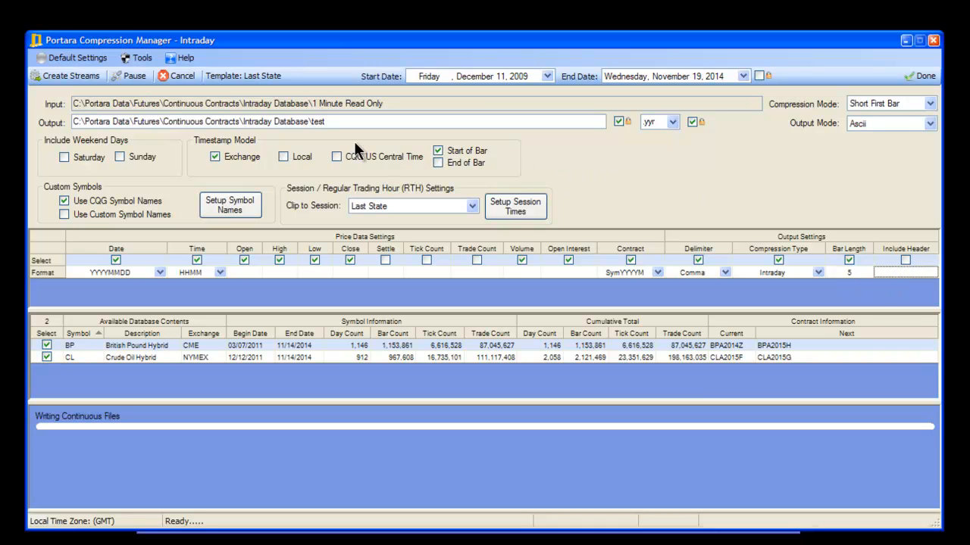
# Unlock the output path and file extension, and set the bar length to 10
pyautogui.click(618, 121)
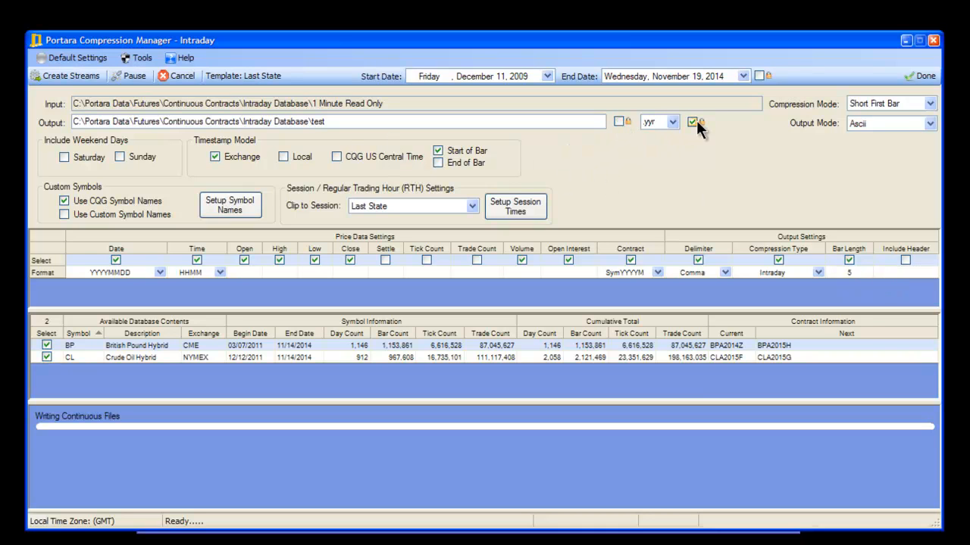
pyautogui.click(846, 272)
pyautogui.write('10')
pyautogui.click(881, 272)
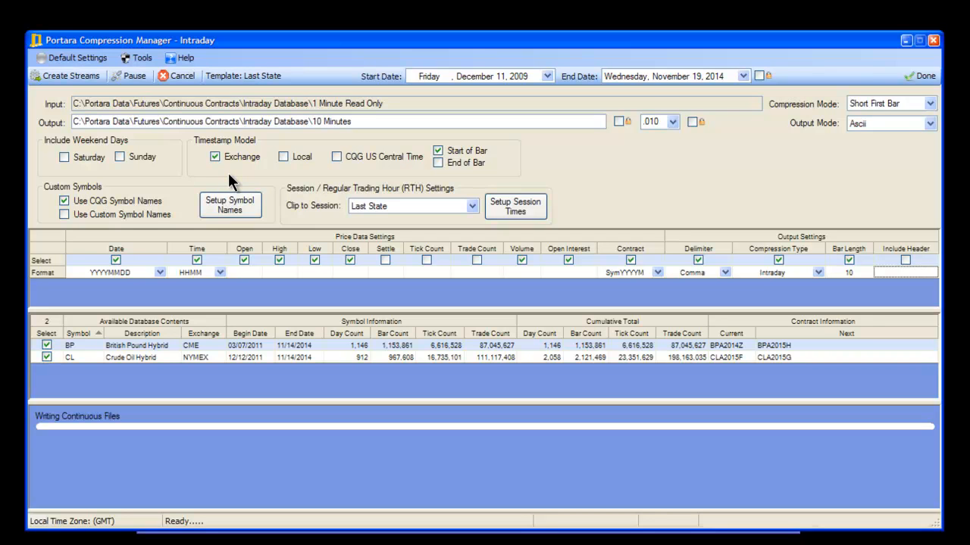
# Enable custom symbol names for the output and view the symbol name setup list, closing it without changes
pyautogui.click(112, 212)
pyautogui.click(219, 209)
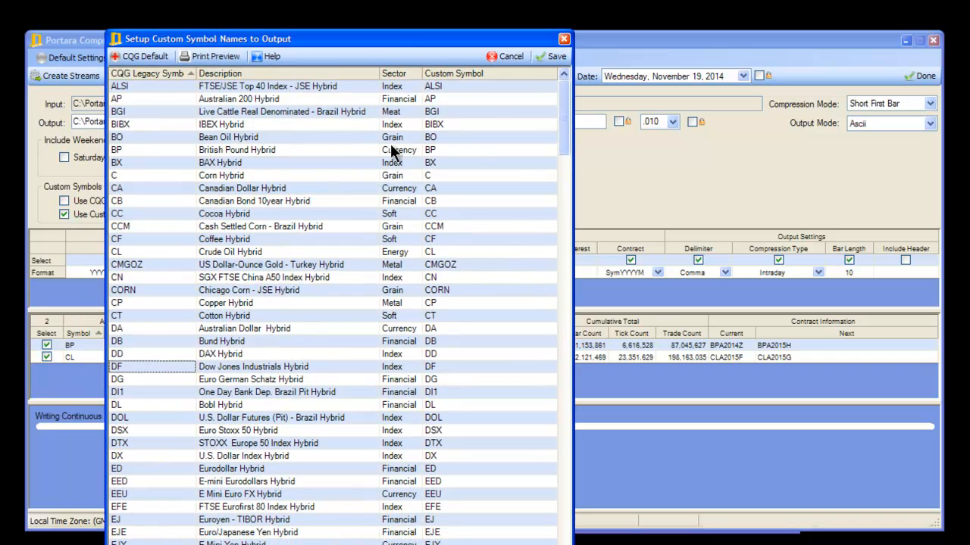
pyautogui.click(503, 55)
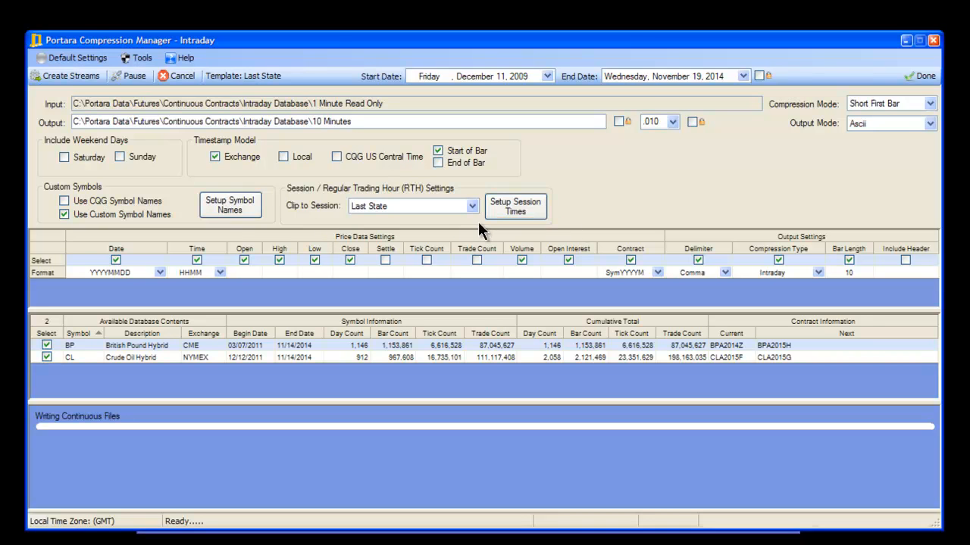
# Open the session times setup and save its current settings as a template named Test123
pyautogui.click(516, 208)
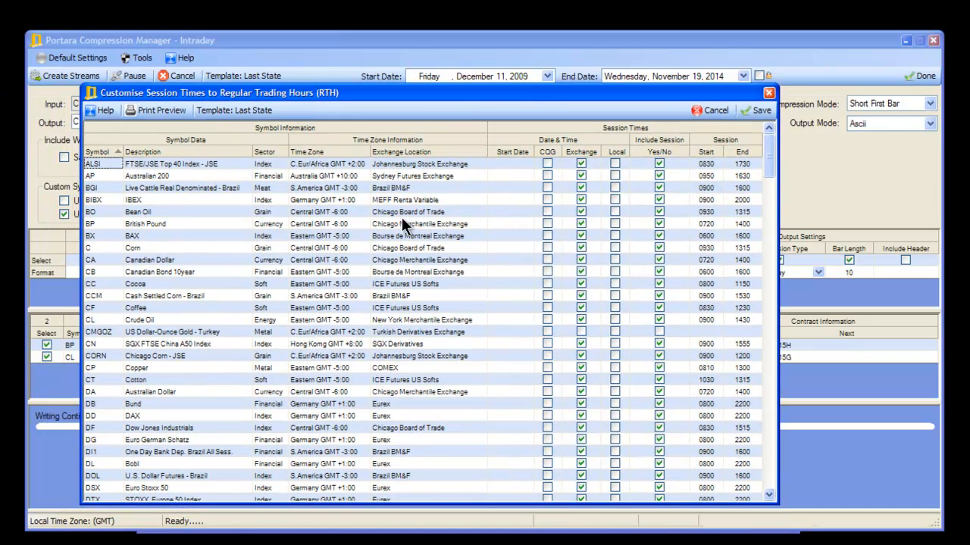
pyautogui.rightClick(422, 281)
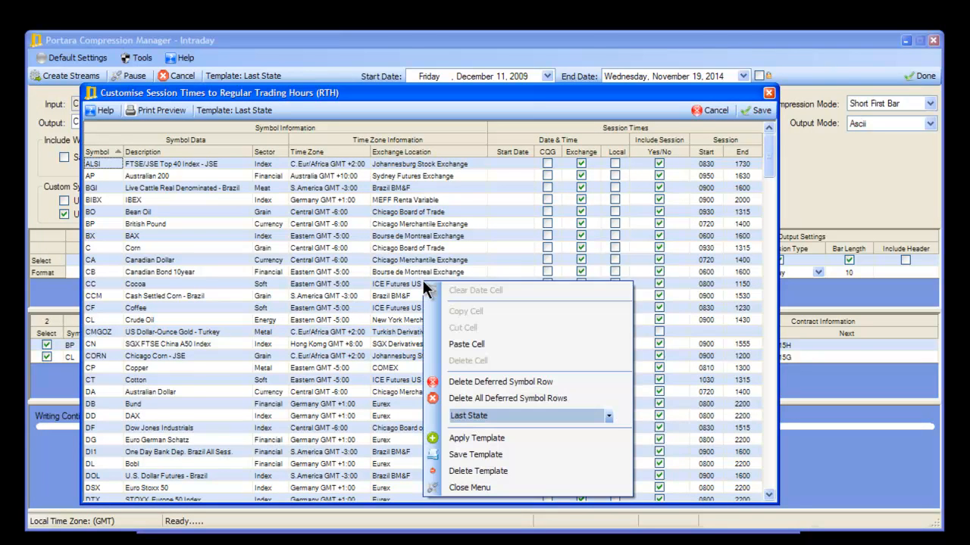
pyautogui.click(496, 416)
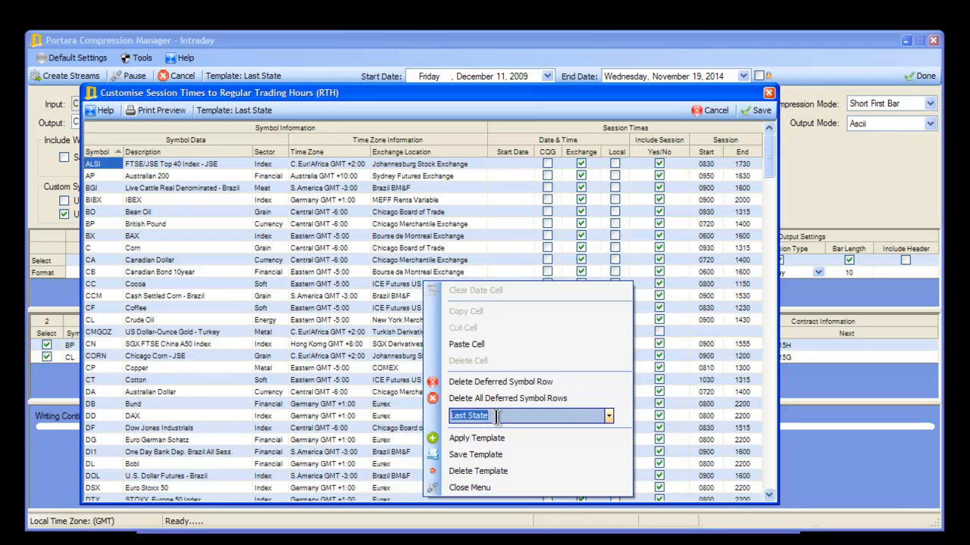
pyautogui.press('BackSpace')
pyautogui.write('Test123')
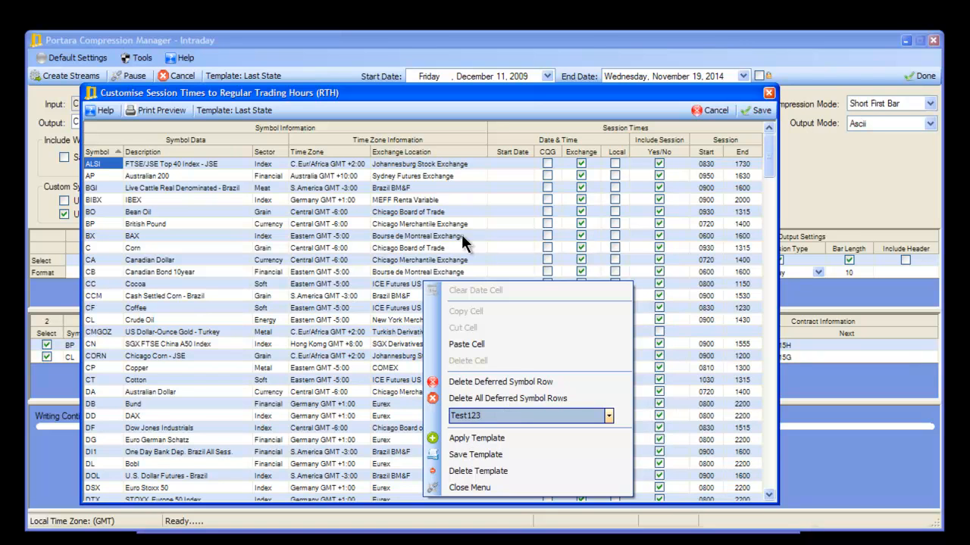
pyautogui.click(474, 454)
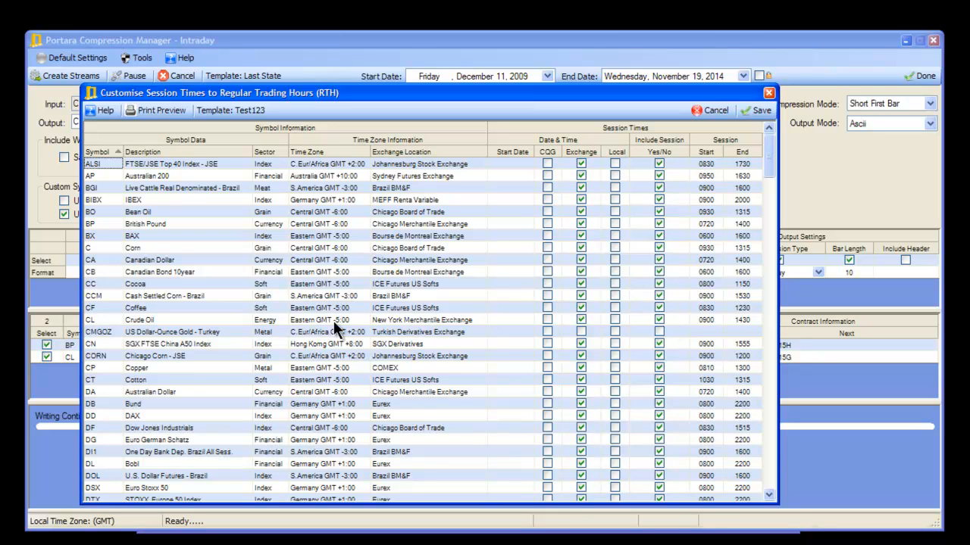
# For CMGOZ, enable exchange time, include the session, and set it to start at 0100 and end at 1515
pyautogui.click(580, 332)
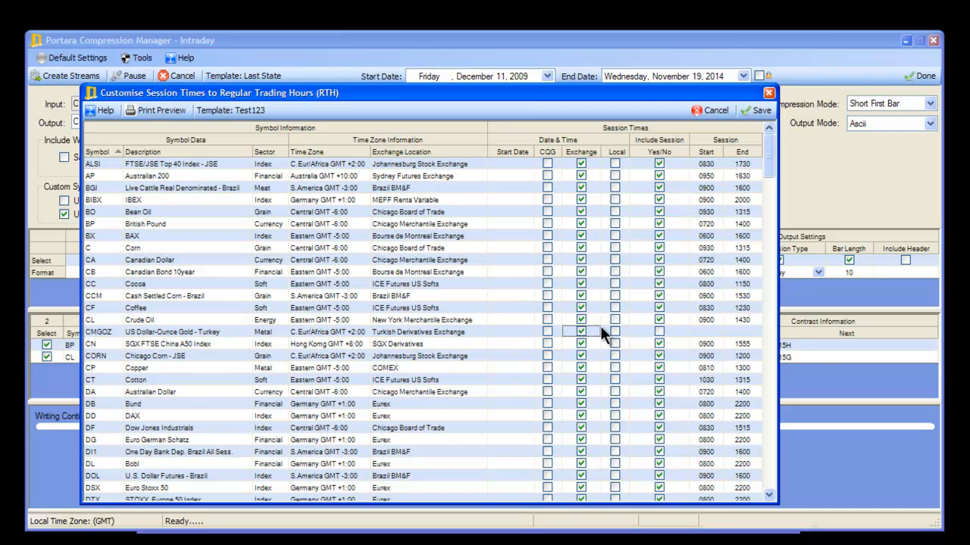
pyautogui.click(660, 332)
pyautogui.click(706, 332)
pyautogui.write('0100')
pyautogui.click(748, 330)
pyautogui.write('1515')
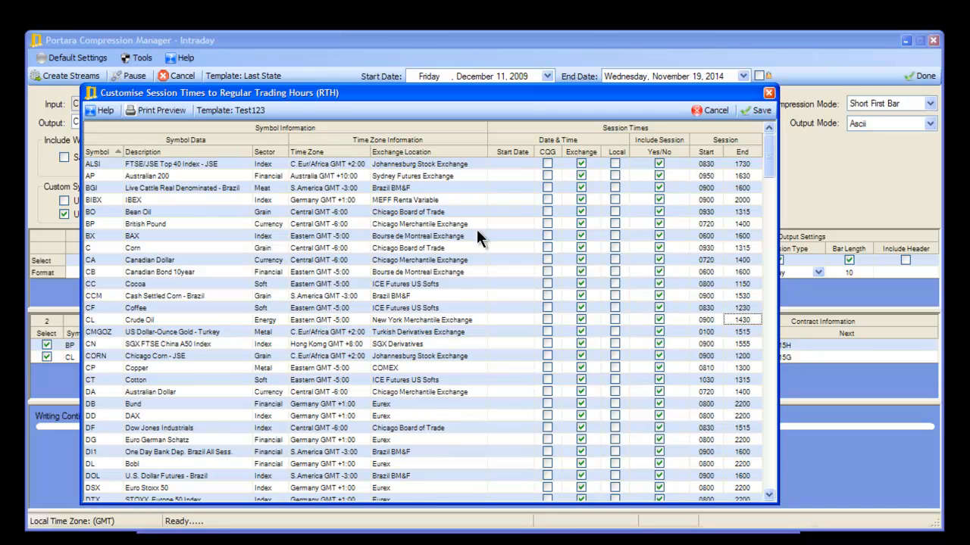
# Save the edited session times over the existing Test123 template
pyautogui.rightClick(447, 278)
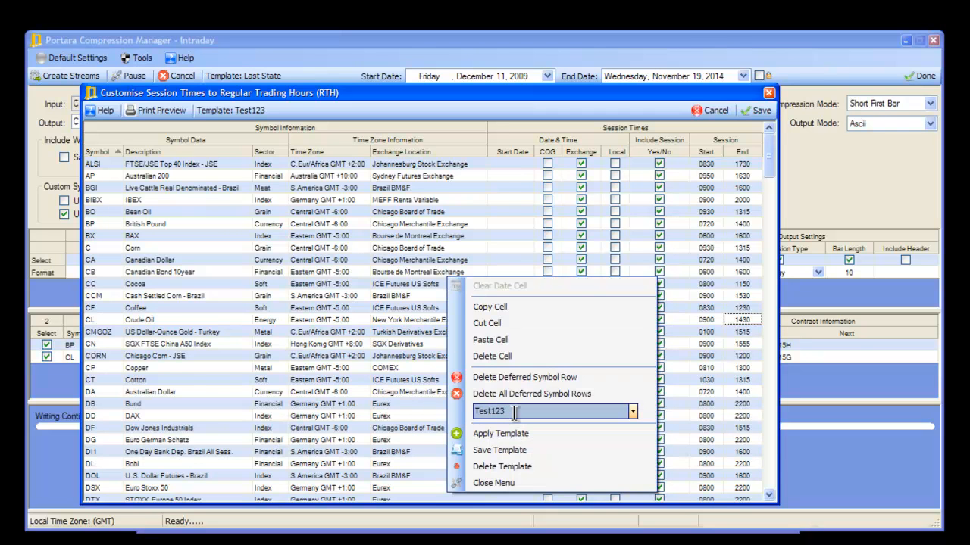
pyautogui.click(503, 450)
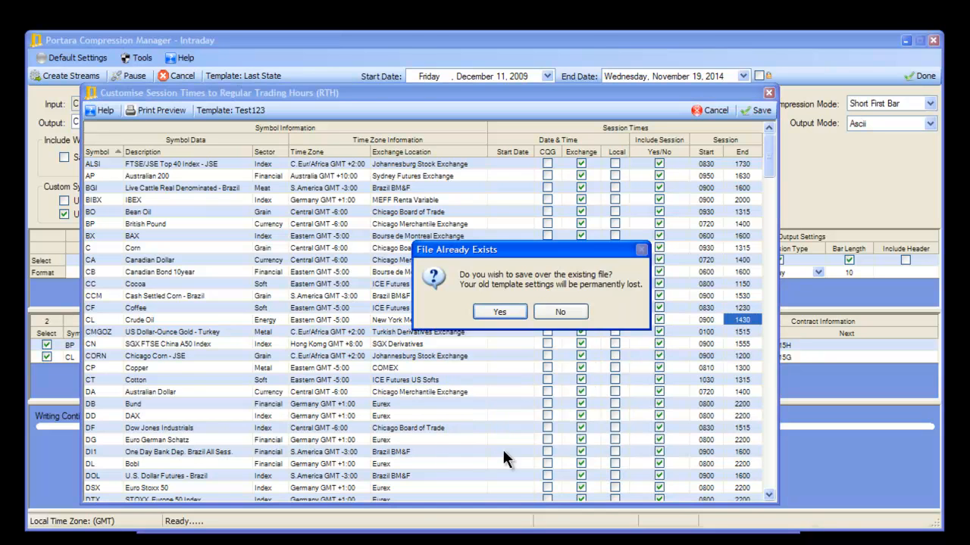
pyautogui.click(501, 312)
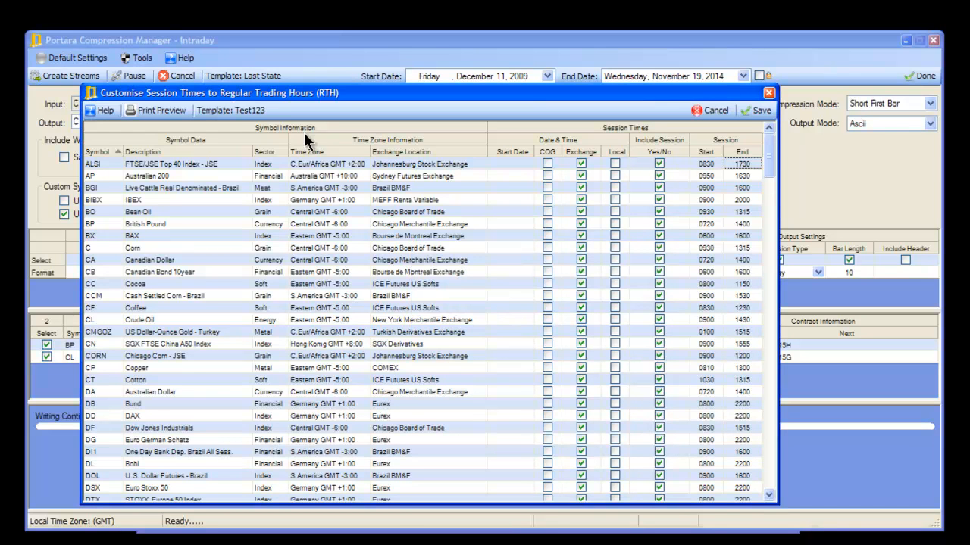
# Save the current session times as a second template named Test456
pyautogui.rightClick(463, 321)
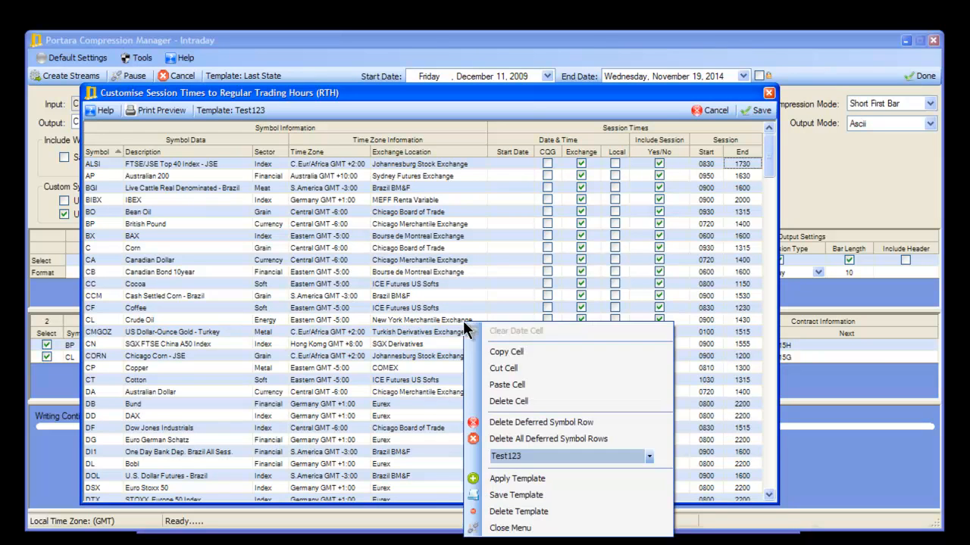
pyautogui.doubleClick(541, 457)
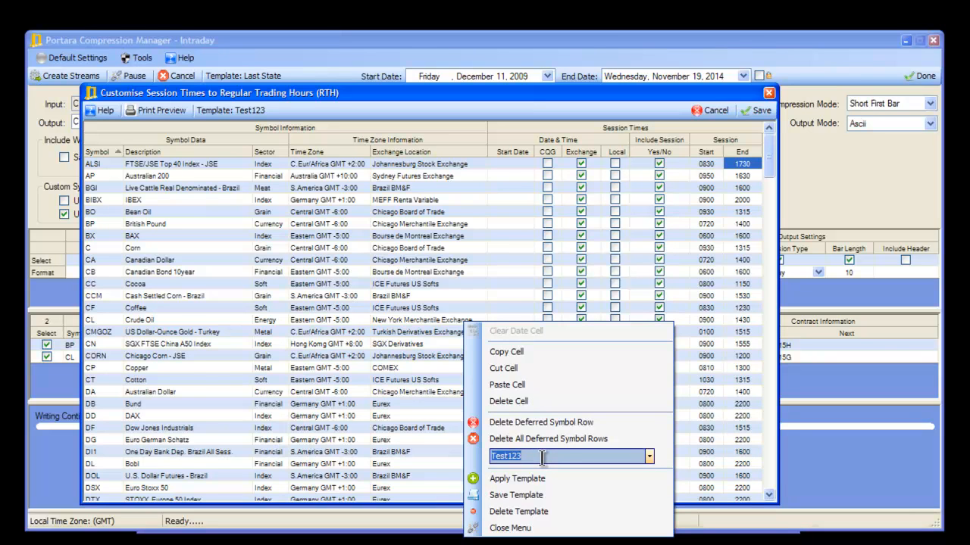
pyautogui.write('Test456')
pyautogui.click(521, 494)
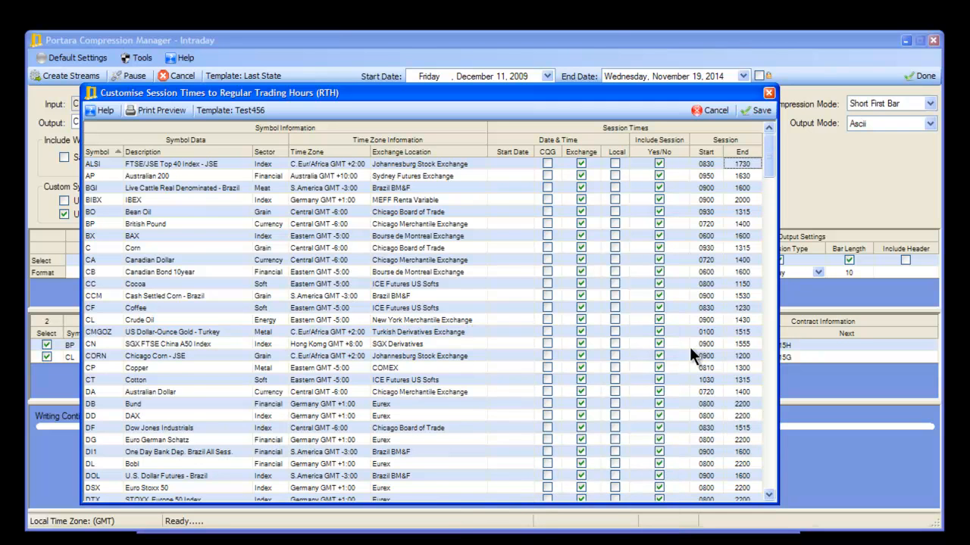
# Set the CMGOZ session to start at 0000 and end at 1200
pyautogui.click(719, 333)
pyautogui.click(703, 333)
pyautogui.write('0000')
pyautogui.click(727, 331)
pyautogui.write('12000')
pyautogui.press('BackSpace')
pyautogui.click(700, 306)
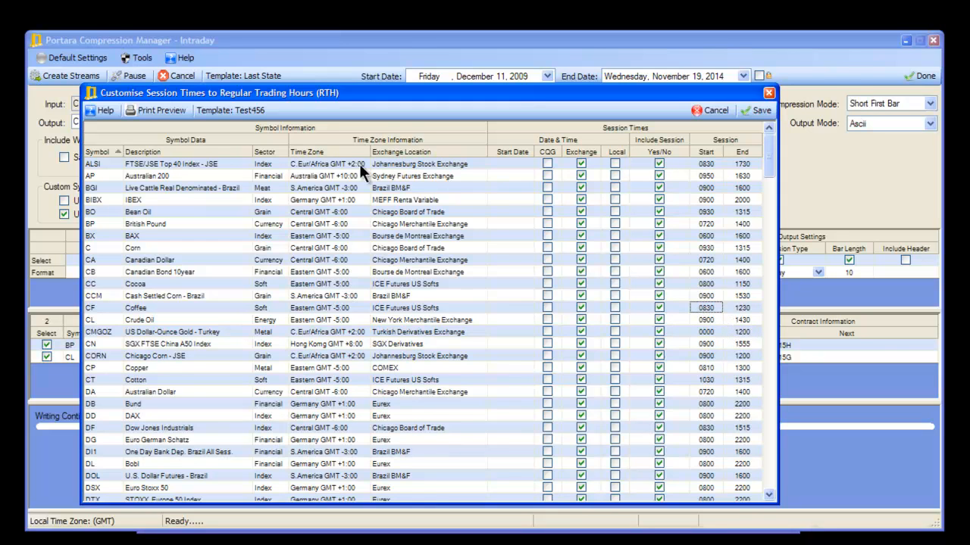
# Save the changed session times over the existing Test456 template
pyautogui.rightClick(434, 302)
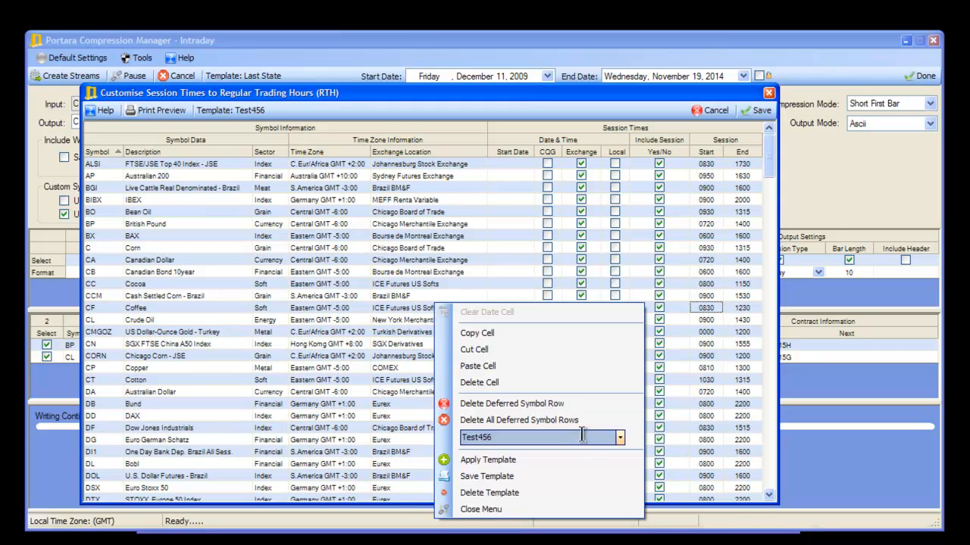
pyautogui.click(509, 476)
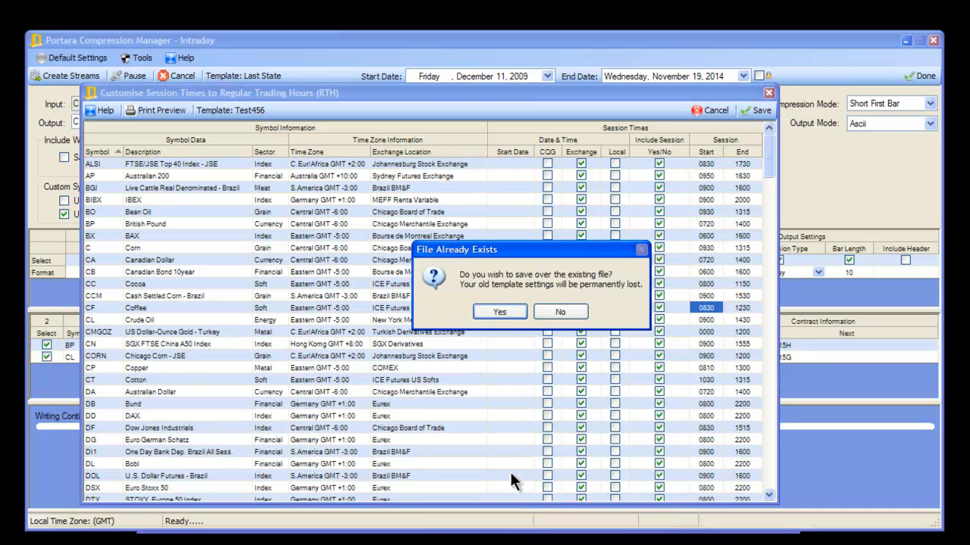
pyautogui.click(502, 310)
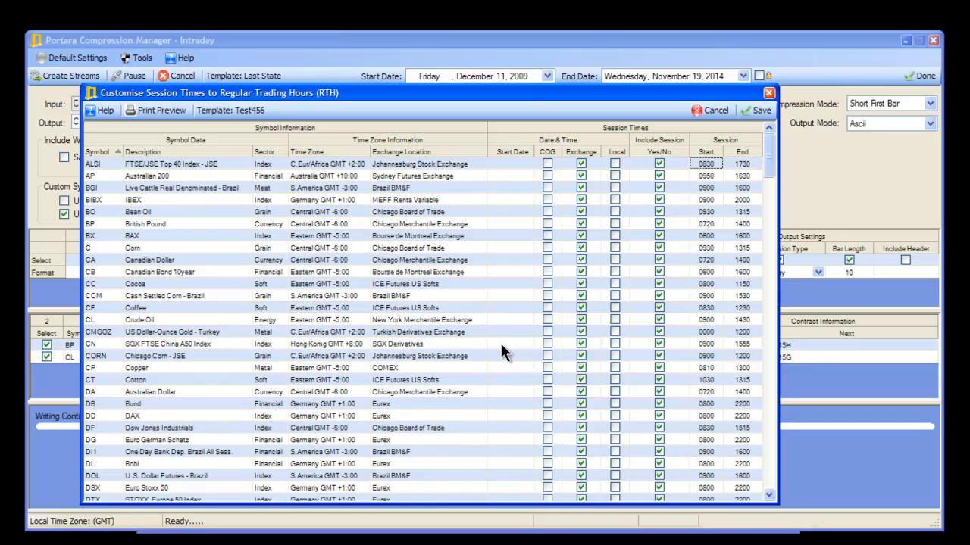
# Choose the saved Test123 template and apply it to the session times
pyautogui.rightClick(508, 313)
pyautogui.click(693, 446)
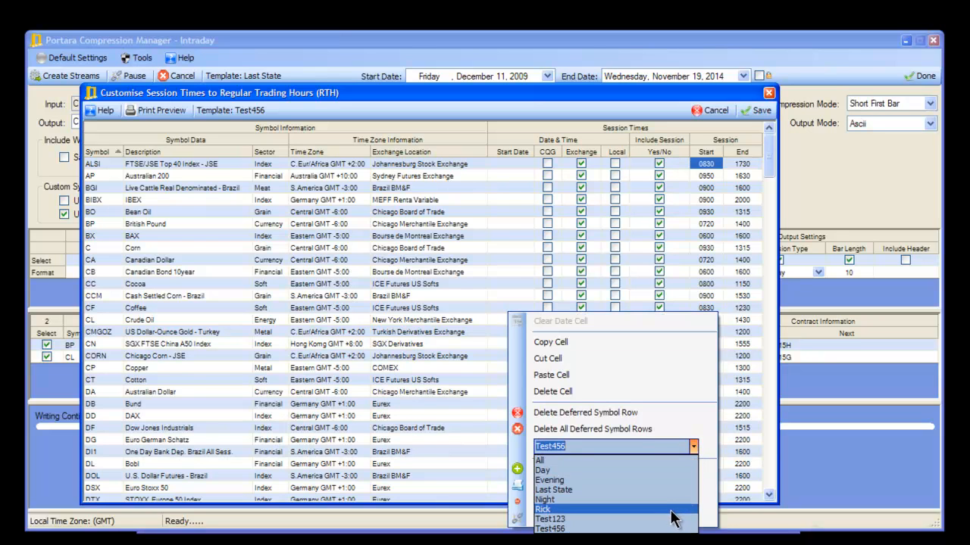
pyautogui.click(651, 520)
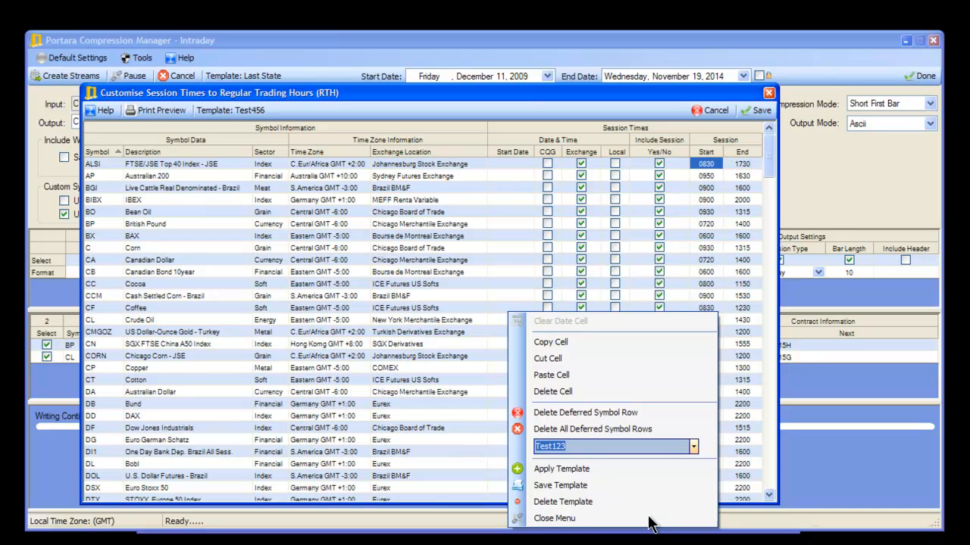
pyautogui.click(561, 468)
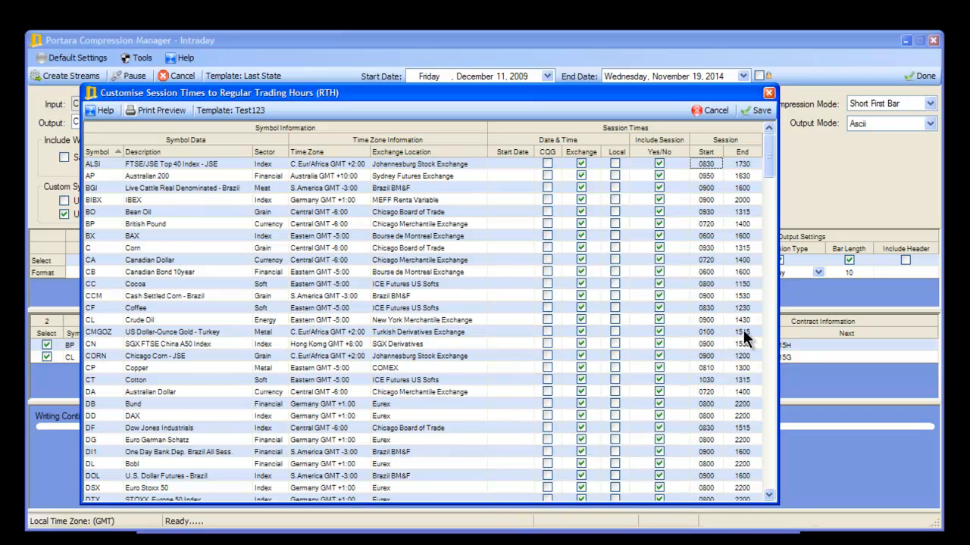
# Choose the saved Test456 template and apply it to the session times
pyautogui.rightClick(490, 309)
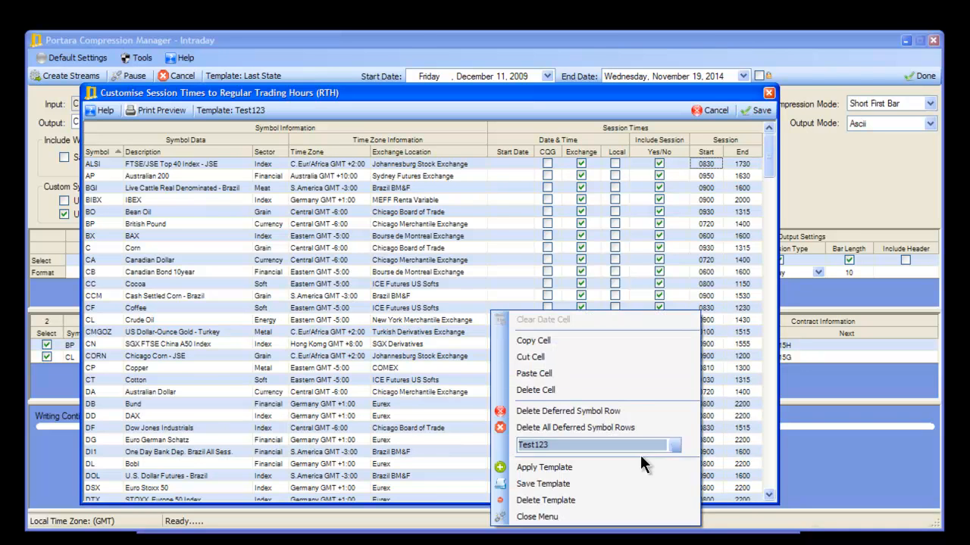
pyautogui.click(675, 445)
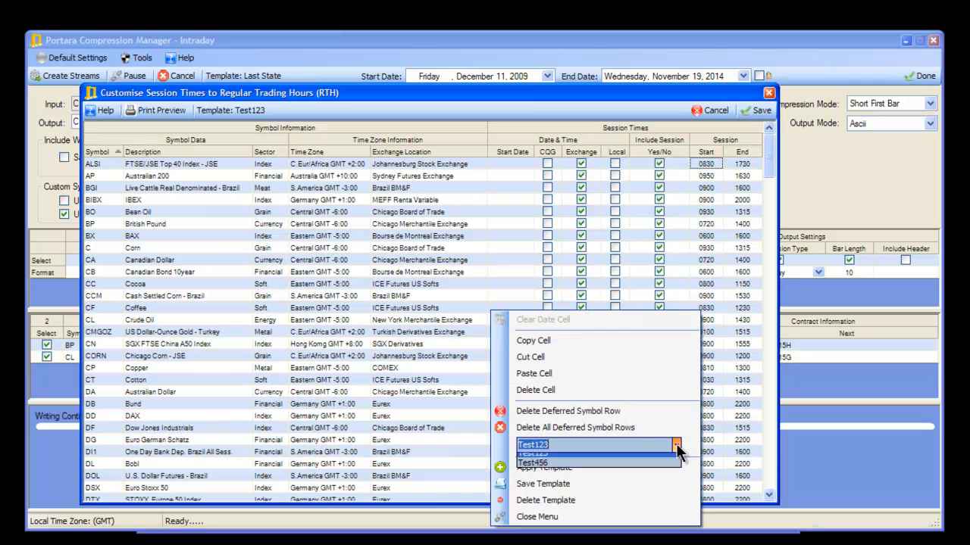
pyautogui.click(649, 527)
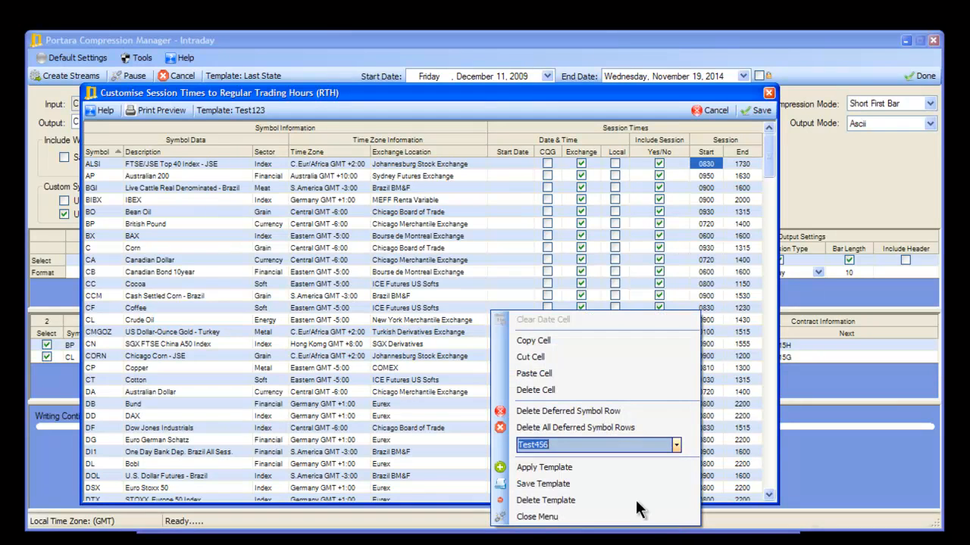
pyautogui.click(563, 469)
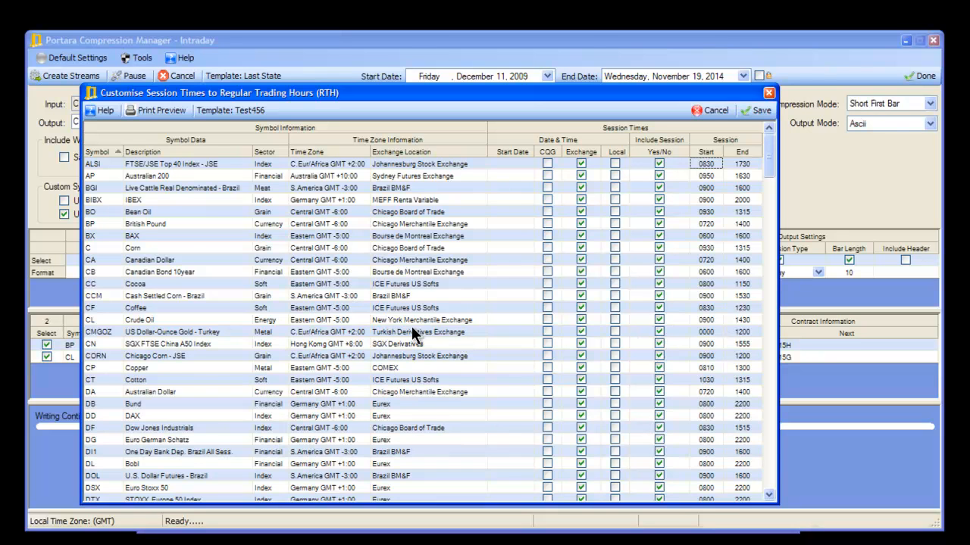
# Apply the All template to the session times and close the session setup without saving
pyautogui.rightClick(402, 286)
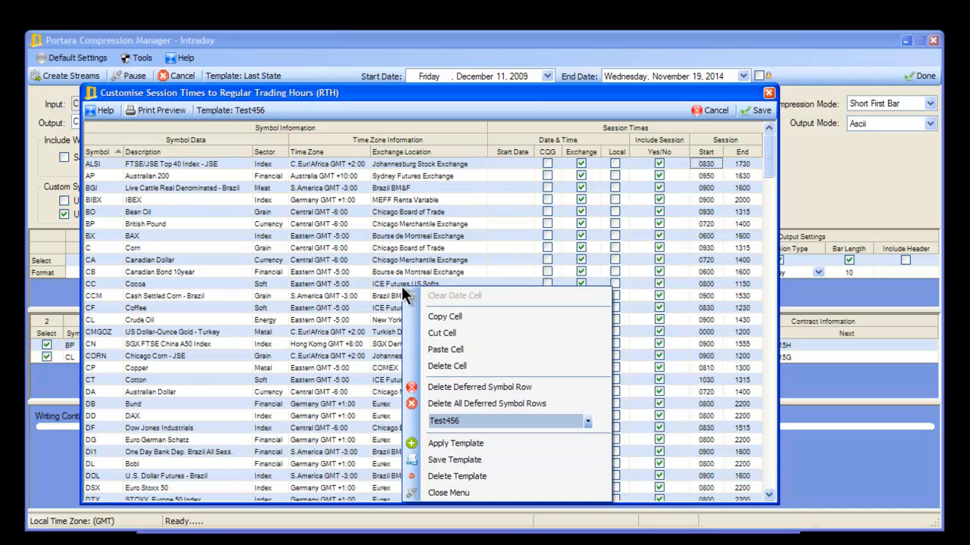
pyautogui.click(588, 421)
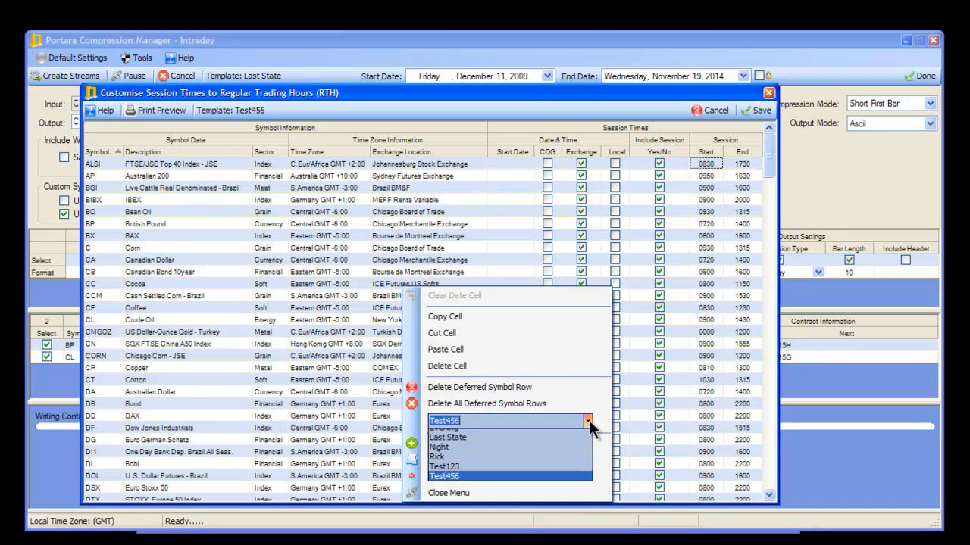
pyautogui.click(551, 435)
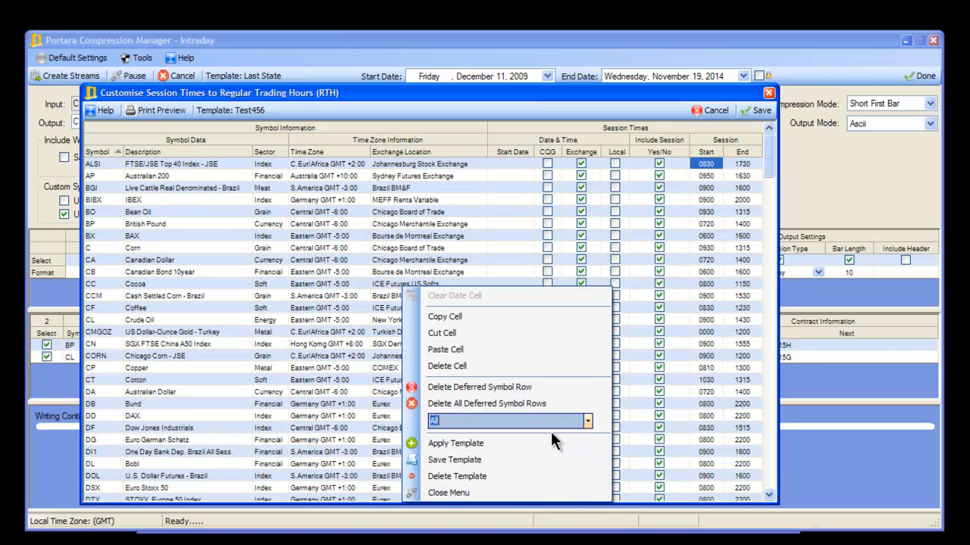
pyautogui.click(471, 446)
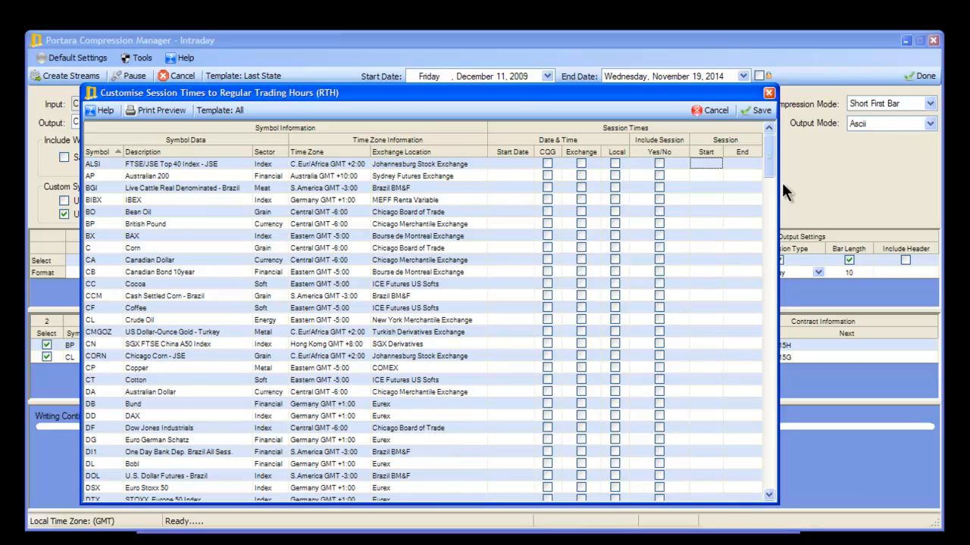
pyautogui.moveTo(769, 159); pyautogui.dragTo(784, 129)
pyautogui.click(709, 109)
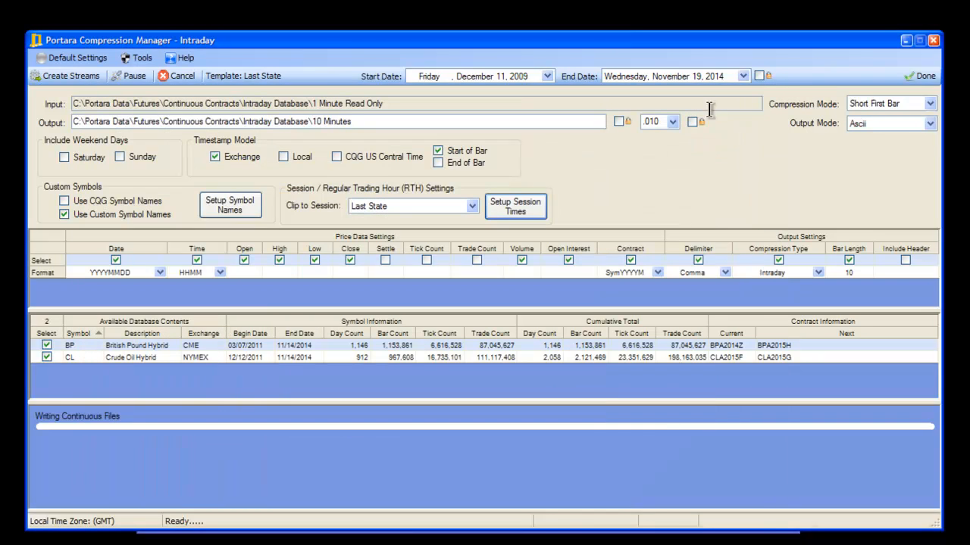
# Switch the session clipping through All and Test123, ending on Test456
pyautogui.click(473, 203)
pyautogui.click(403, 219)
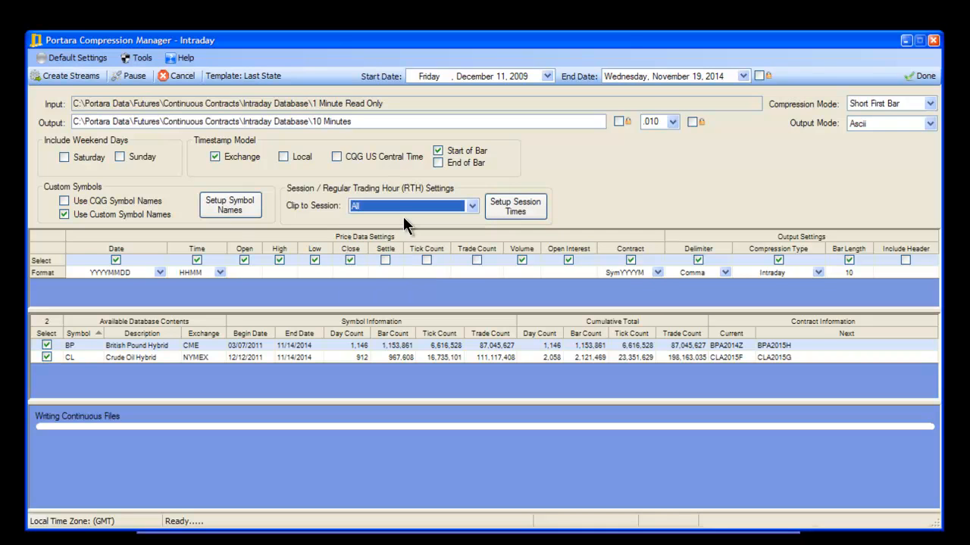
pyautogui.click(473, 206)
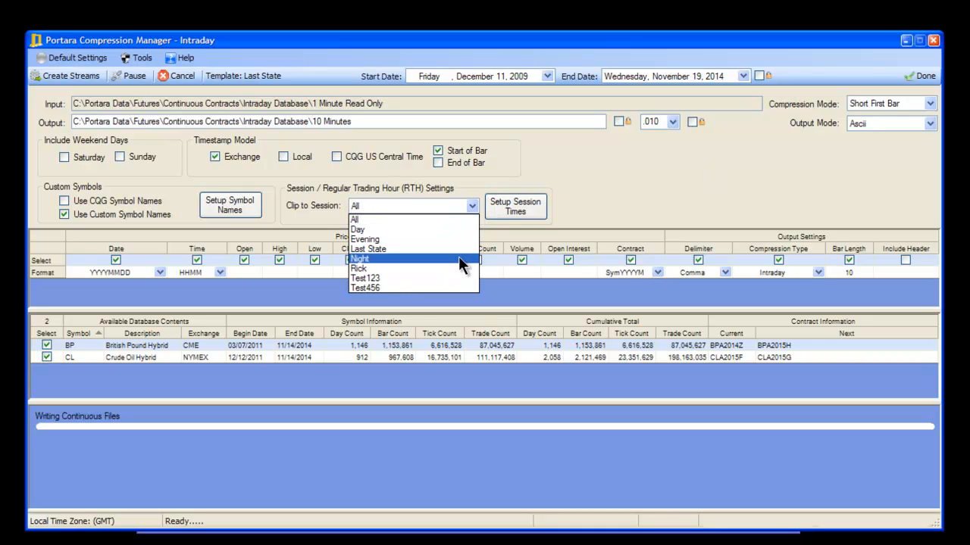
pyautogui.click(456, 277)
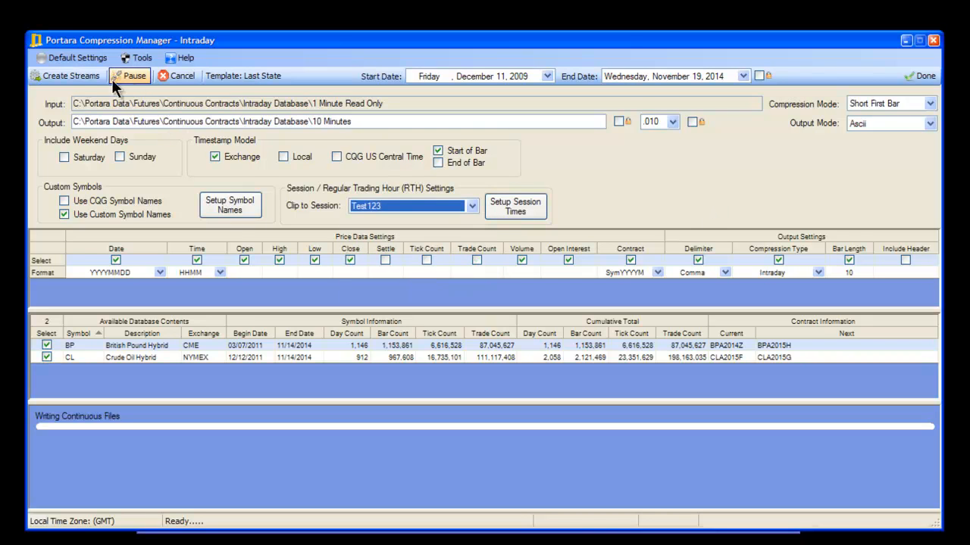
pyautogui.click(472, 205)
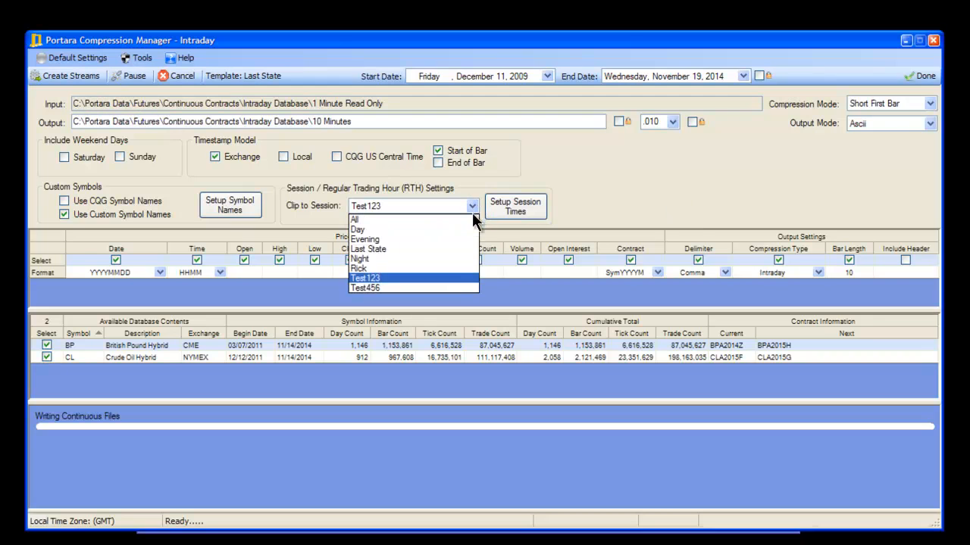
pyautogui.click(436, 288)
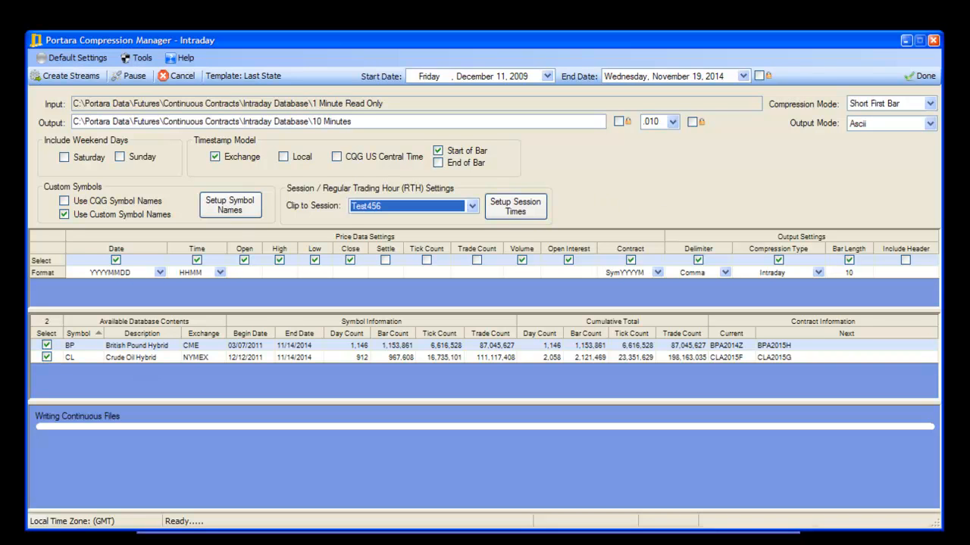
pyautogui.click(106, 542)
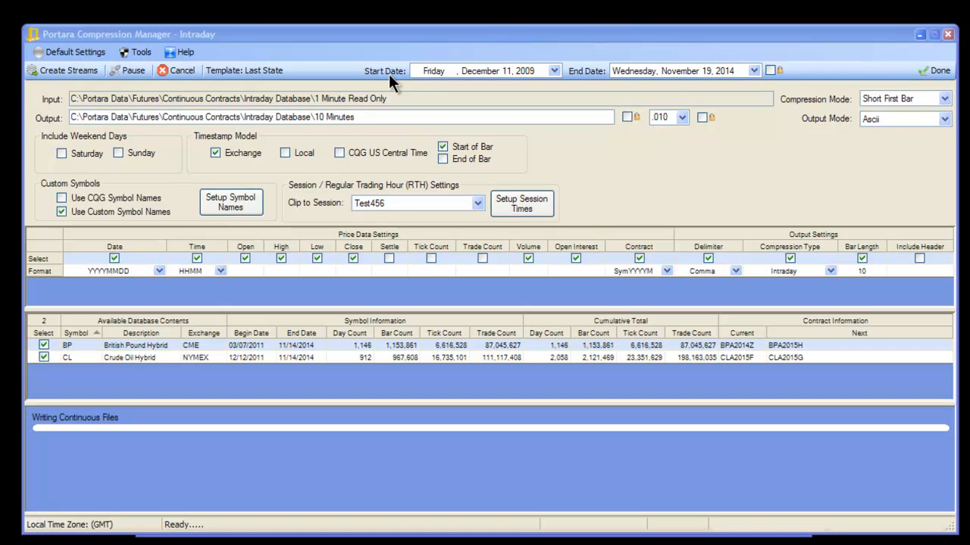
# Set the compression start date to December 11, 2008
pyautogui.click(554, 70)
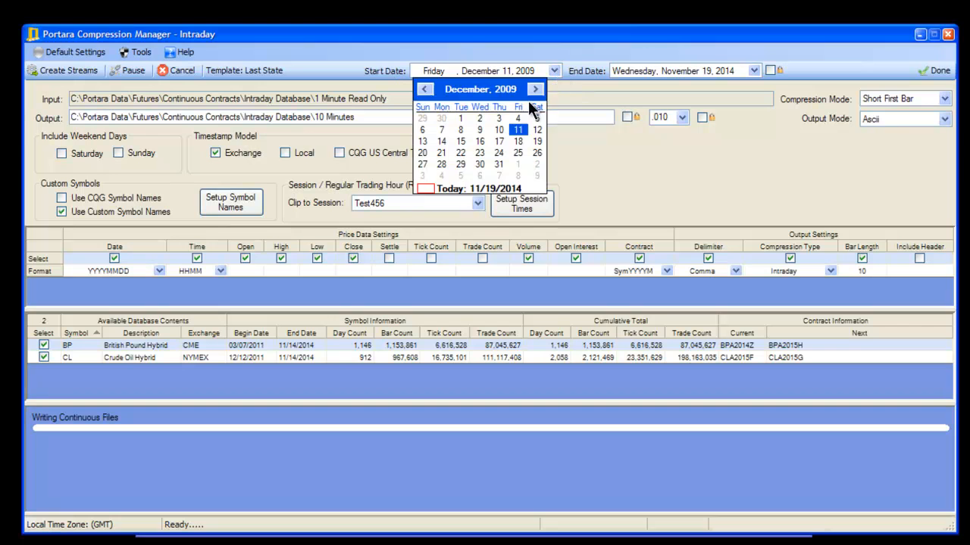
pyautogui.click(515, 89)
pyautogui.click(531, 85)
pyautogui.click(531, 86)
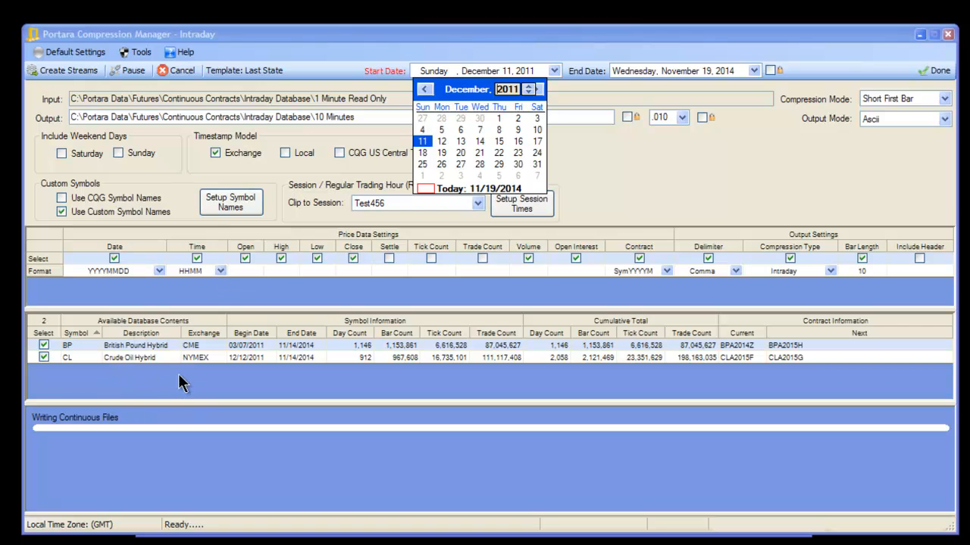
pyautogui.click(528, 92)
pyautogui.click(528, 92)
pyautogui.click(528, 92)
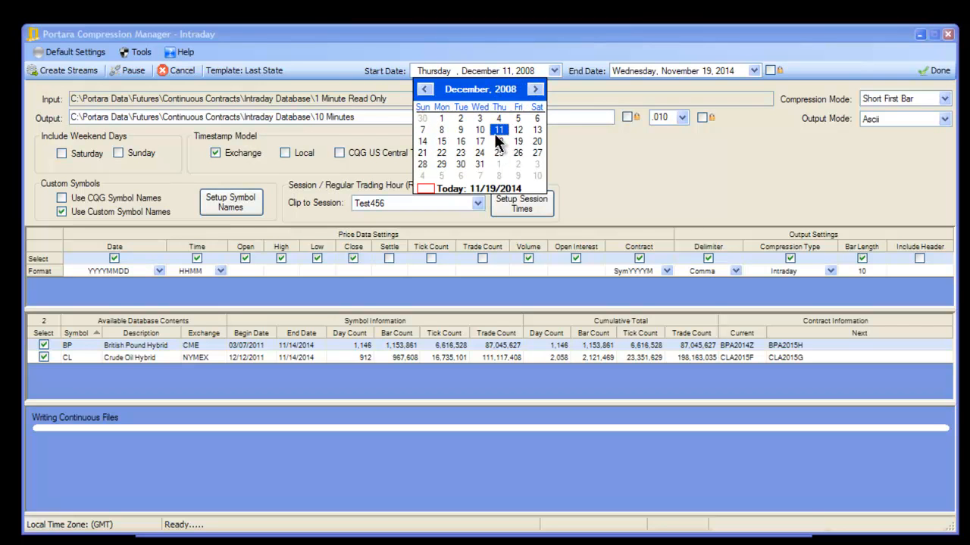
pyautogui.click(495, 132)
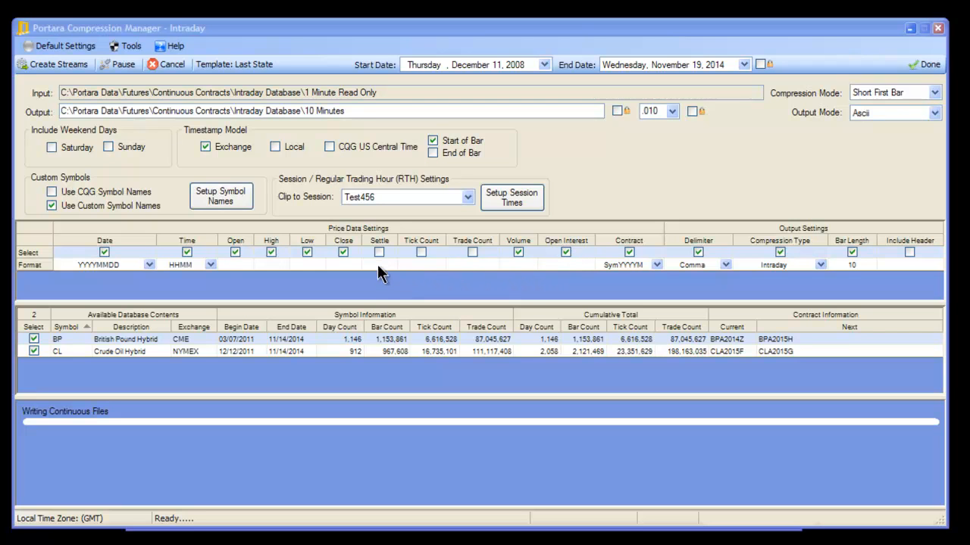
# Exclude Volume and Open Interest from the price data and clip the output to the Test123 session
pyautogui.click(519, 252)
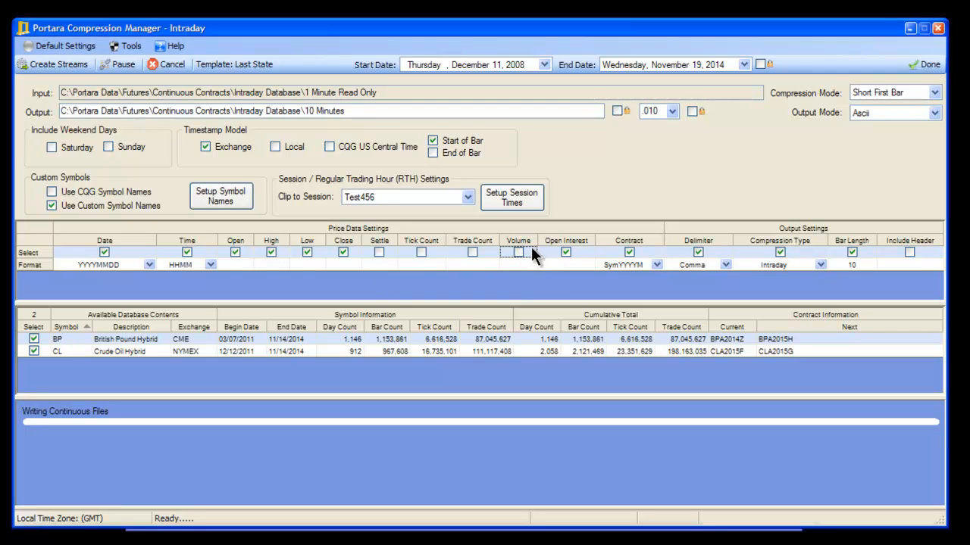
pyautogui.click(565, 252)
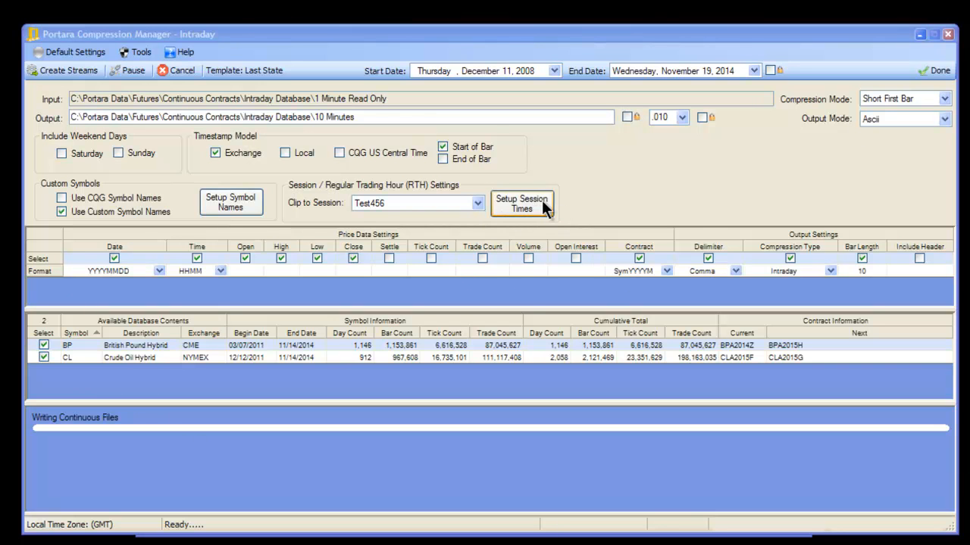
pyautogui.click(477, 203)
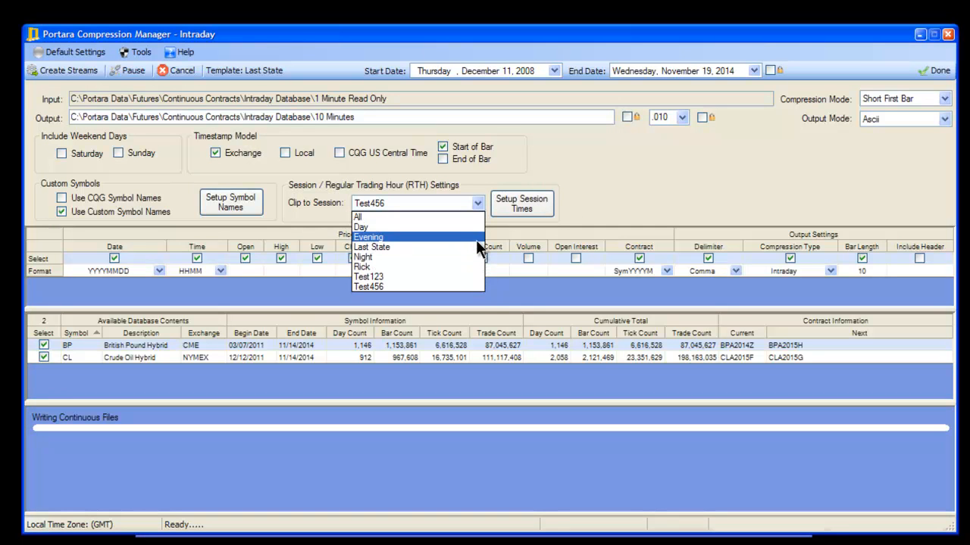
pyautogui.click(471, 278)
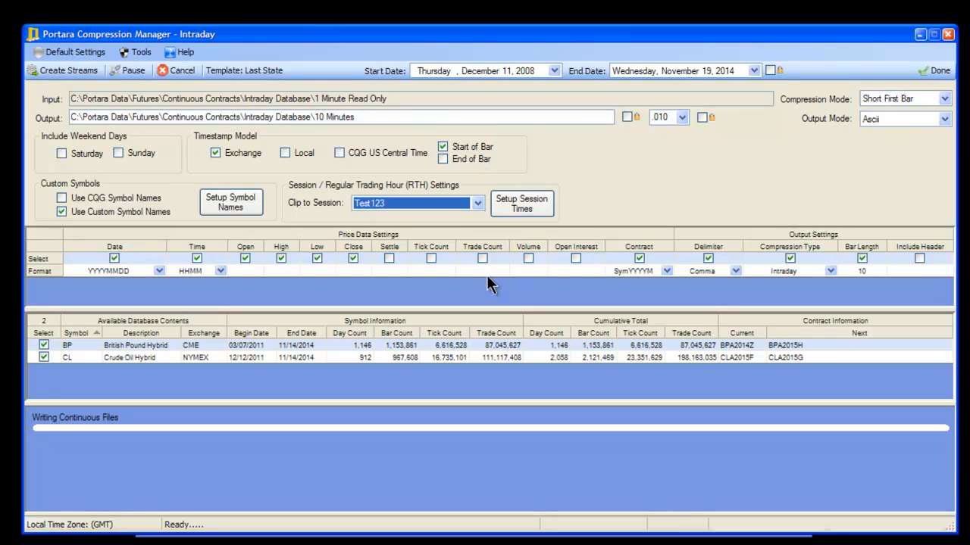
# Save the current compression settings as a template named Arthur1
pyautogui.click(485, 266)
pyautogui.rightClick(485, 266)
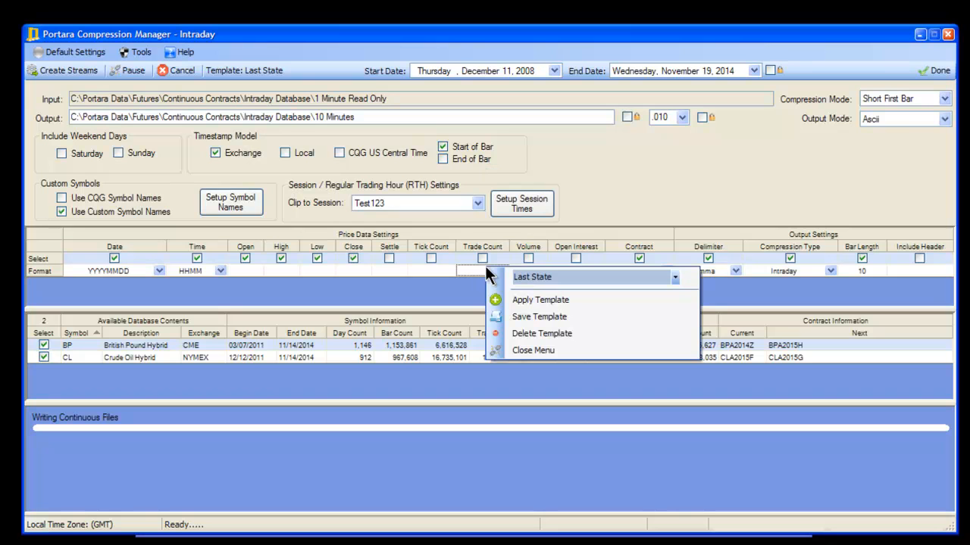
pyautogui.click(602, 277)
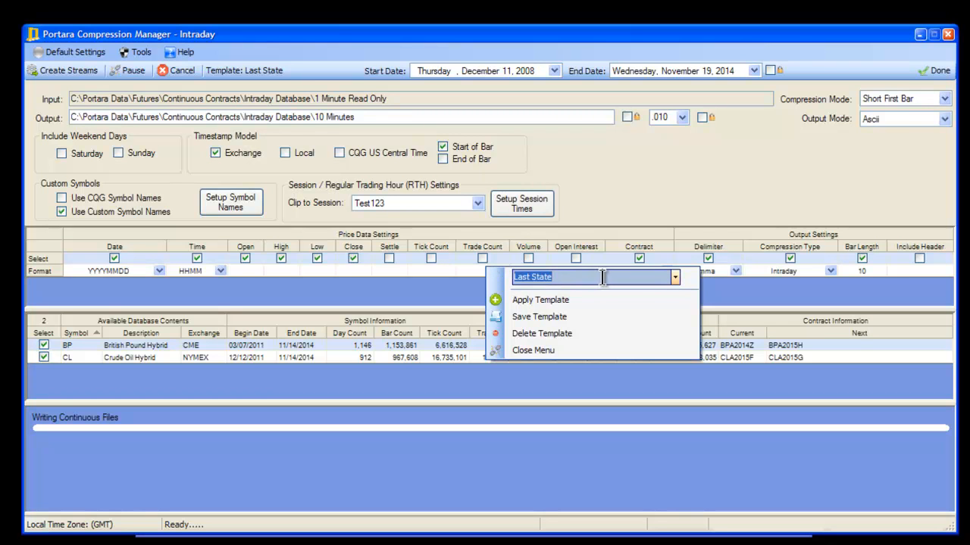
pyautogui.write('Arthur 1')
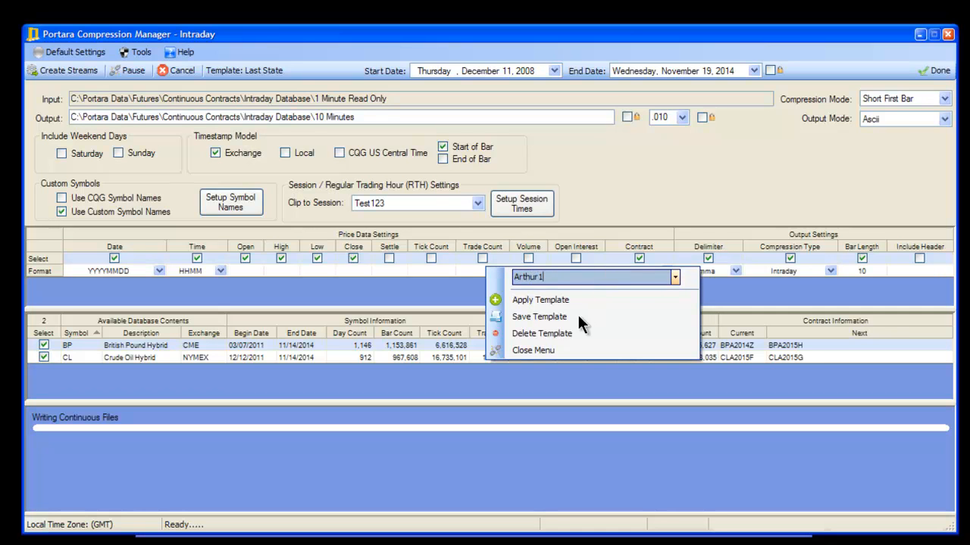
pyautogui.click(544, 318)
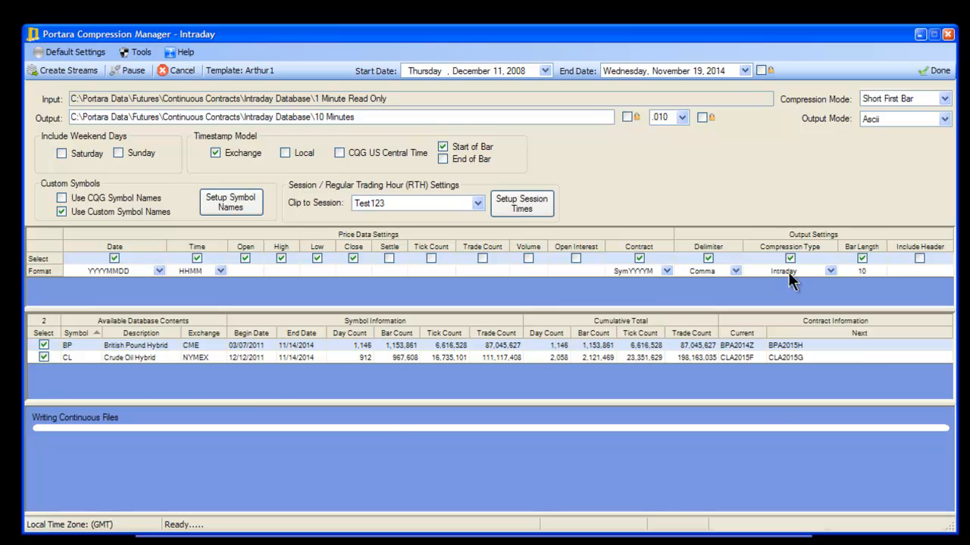
# Set the compression type to Daily, with end-of-bar timestamps, CQG symbol names and Sunday included
pyautogui.click(824, 270)
pyautogui.click(815, 294)
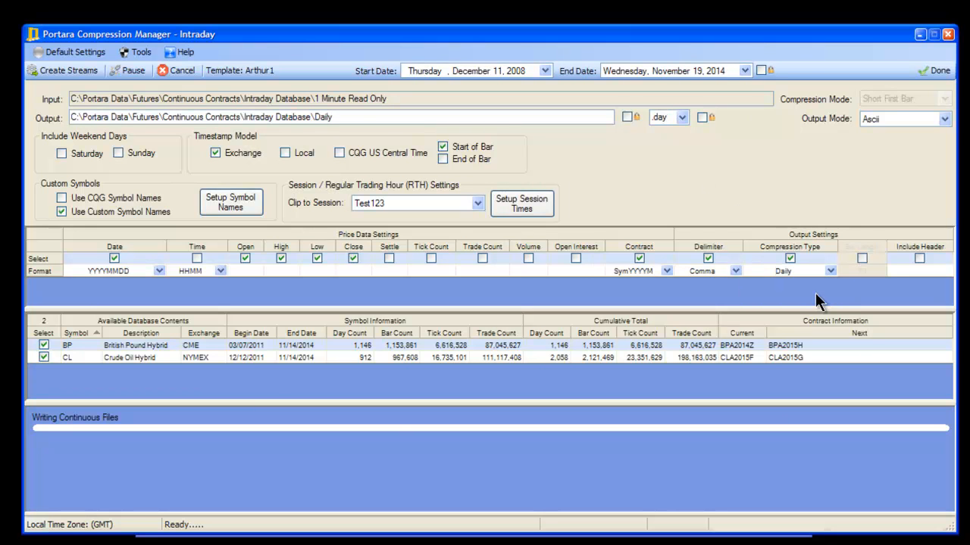
pyautogui.click(443, 159)
pyautogui.click(86, 197)
pyautogui.click(133, 156)
# Save the daily compression settings as a second template named Arthur2
pyautogui.rightClick(527, 269)
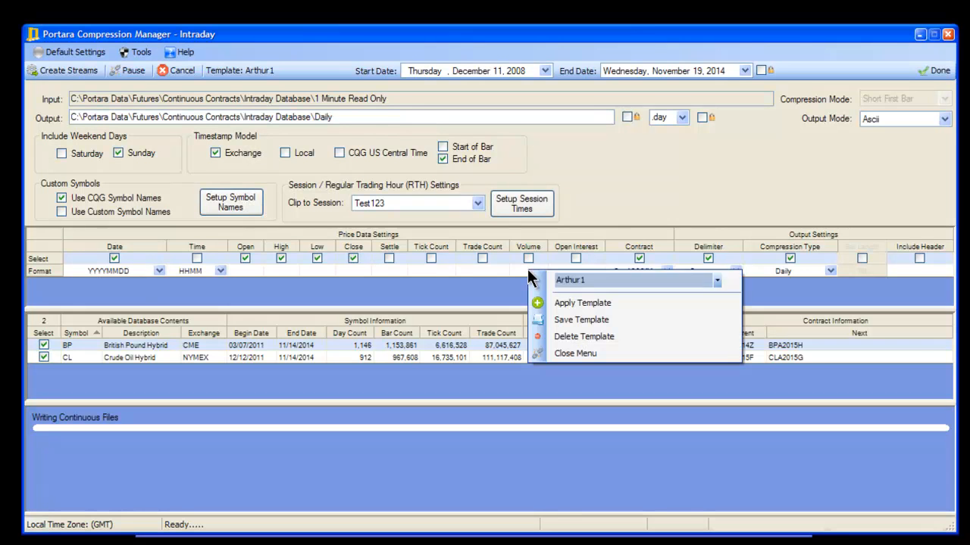
pyautogui.click(596, 282)
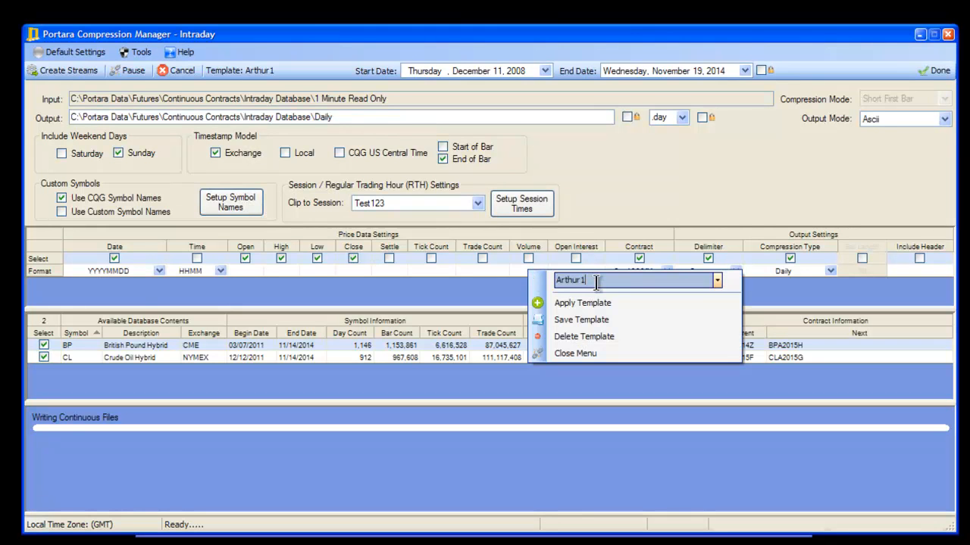
pyautogui.press('BackSpace')
pyautogui.write('2')
pyautogui.click(588, 322)
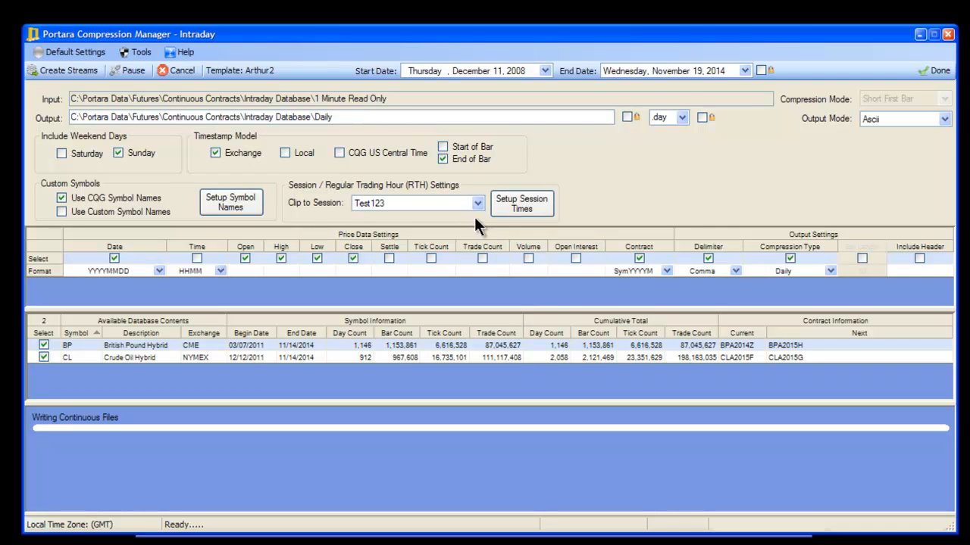
# Choose the saved Arthur1 template and apply it to the compression settings
pyautogui.rightClick(562, 270)
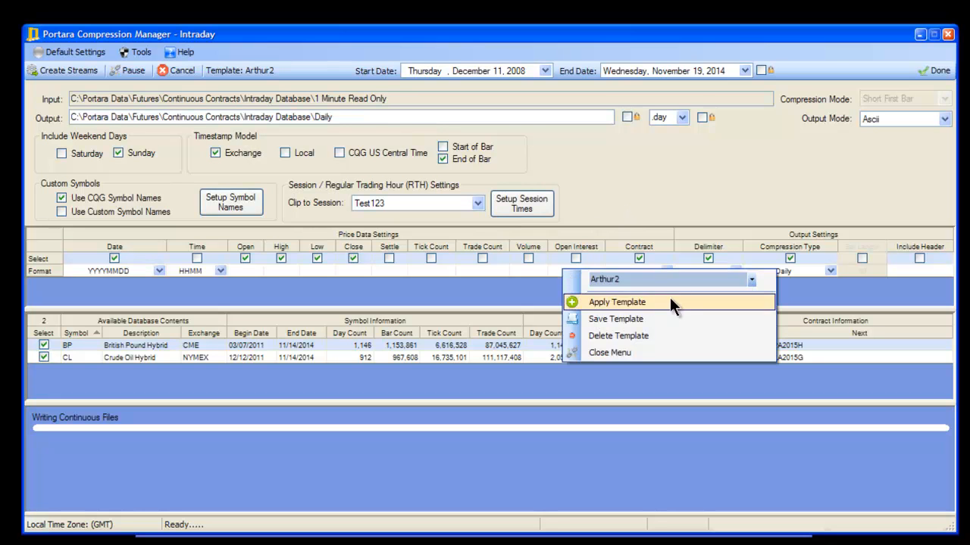
pyautogui.click(752, 279)
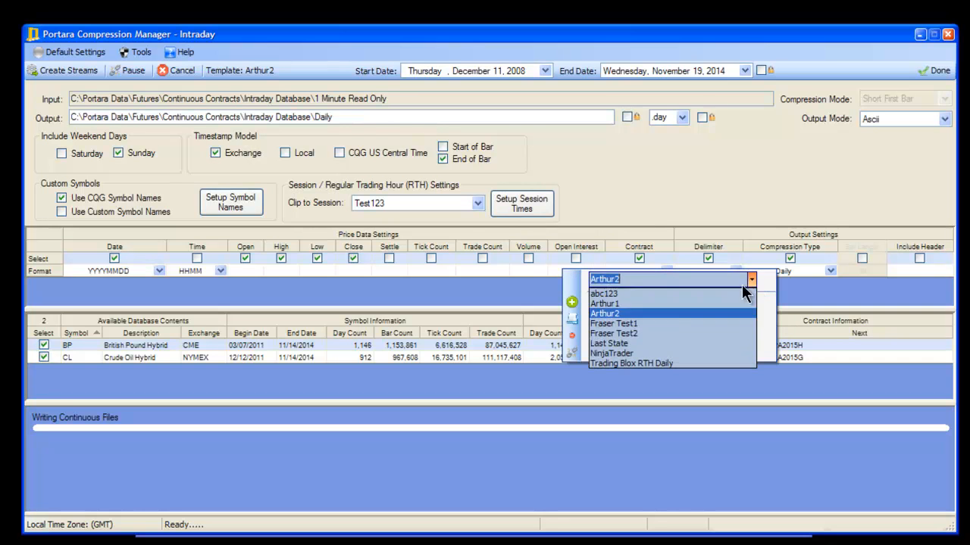
pyautogui.click(673, 303)
pyautogui.click(617, 301)
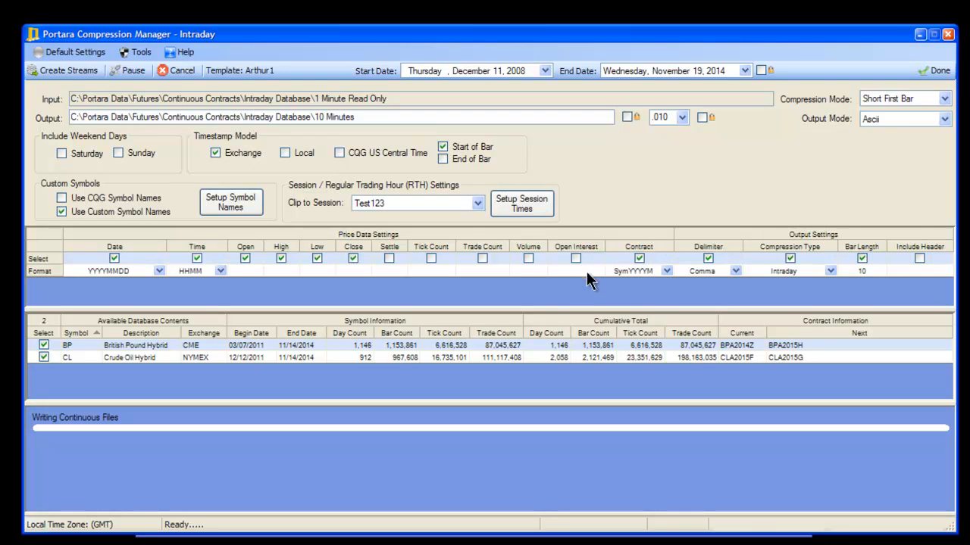
# Choose the saved Arthur2 template and apply it to the compression settings
pyautogui.rightClick(580, 273)
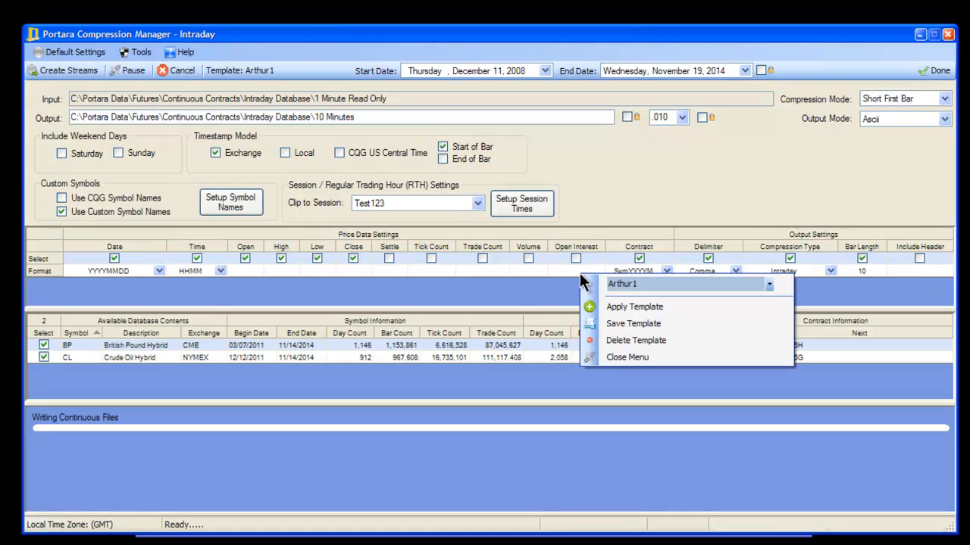
pyautogui.click(769, 284)
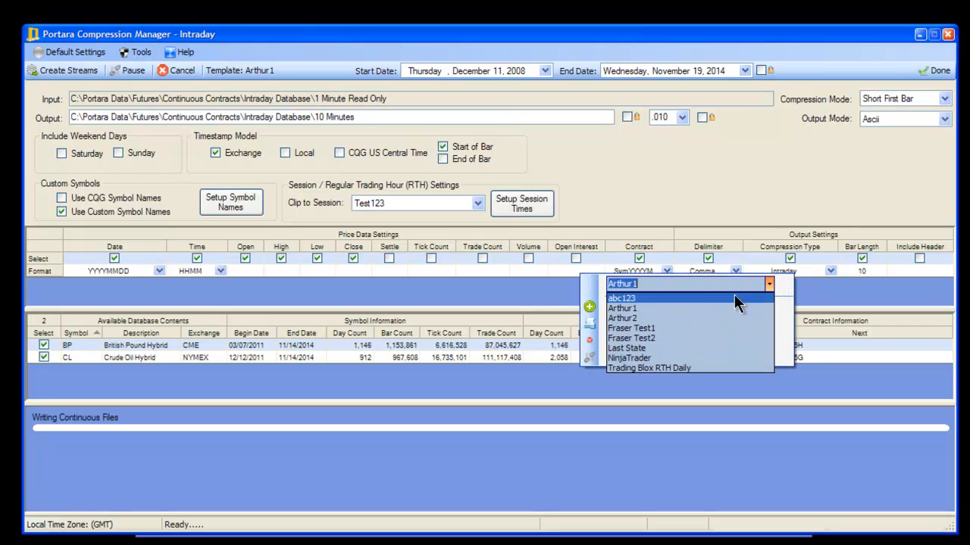
pyautogui.click(691, 318)
pyautogui.click(637, 307)
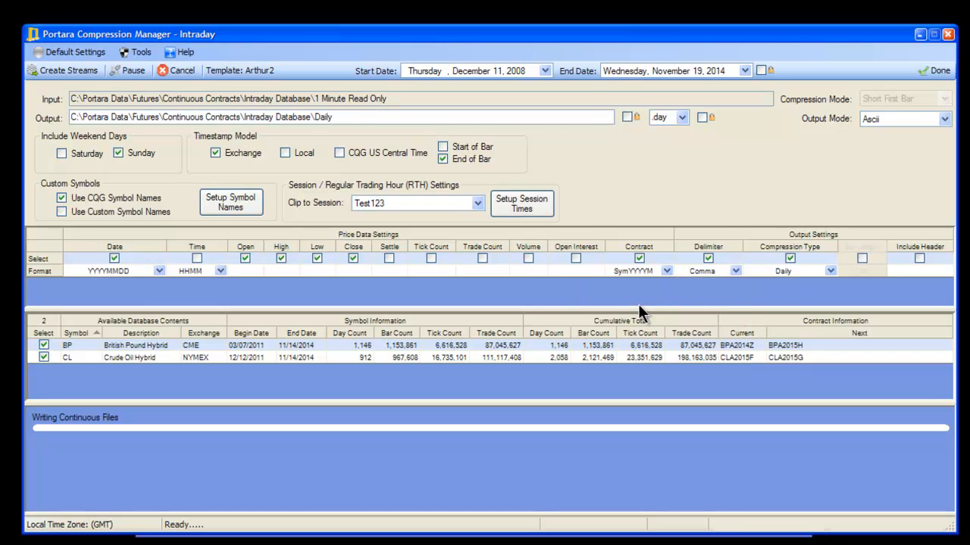